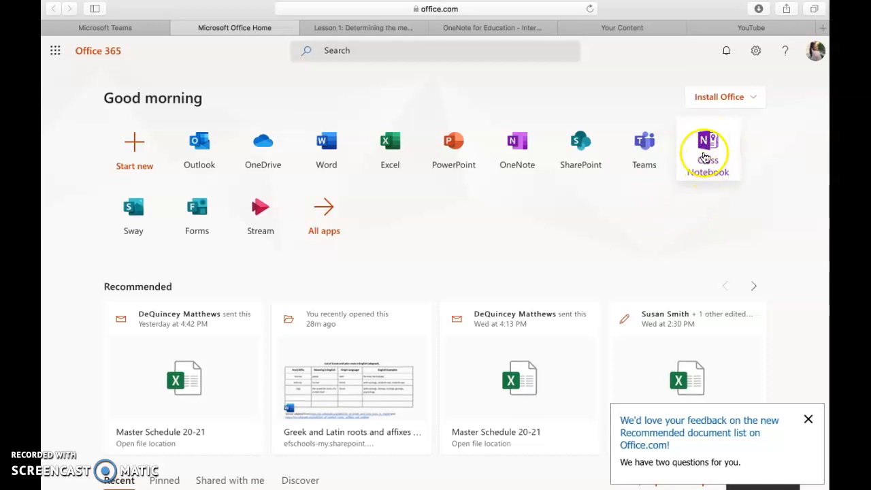
Launch the Class Notebook app from the Office 365 home page tiles
left_click(710, 141)
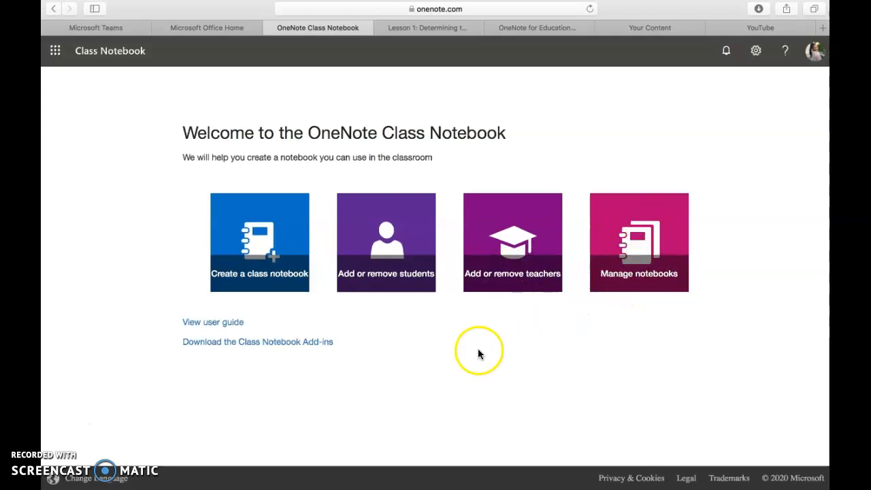
Name the new class notebook '7th Grade ELA- 1st Period', adding the hyphen after ELA
left_click(247, 287)
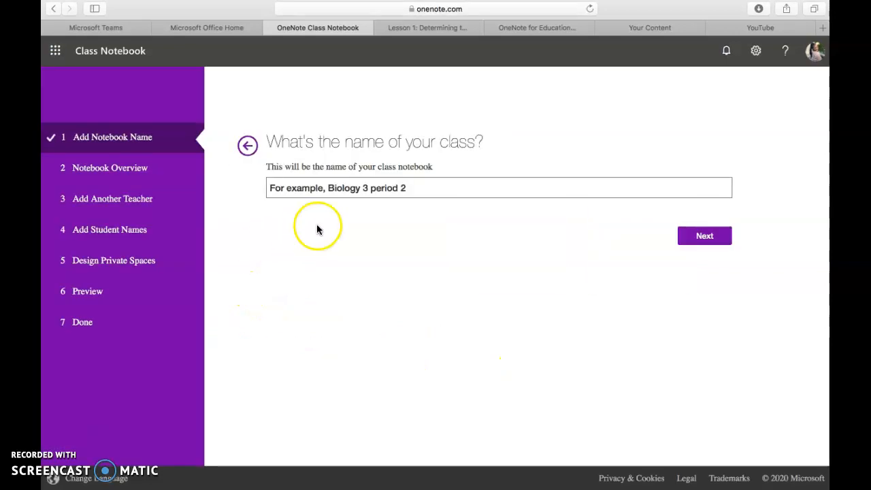
left_click(331, 190)
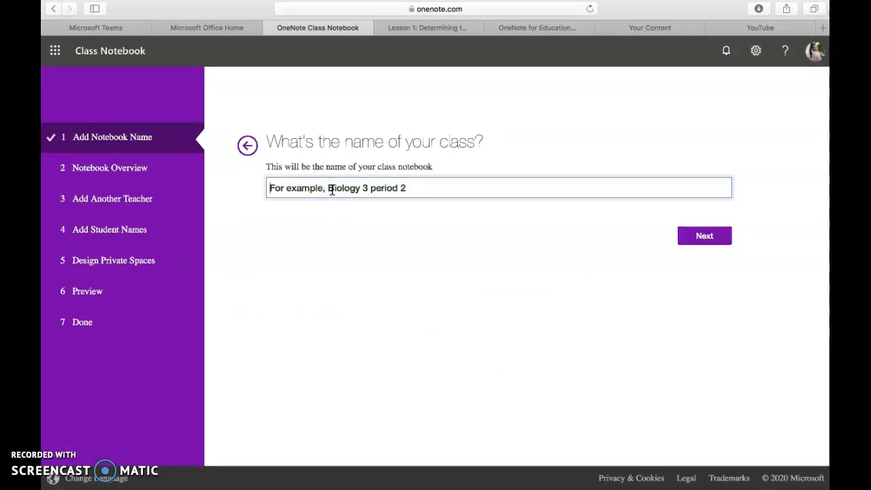
type("7th Grade")
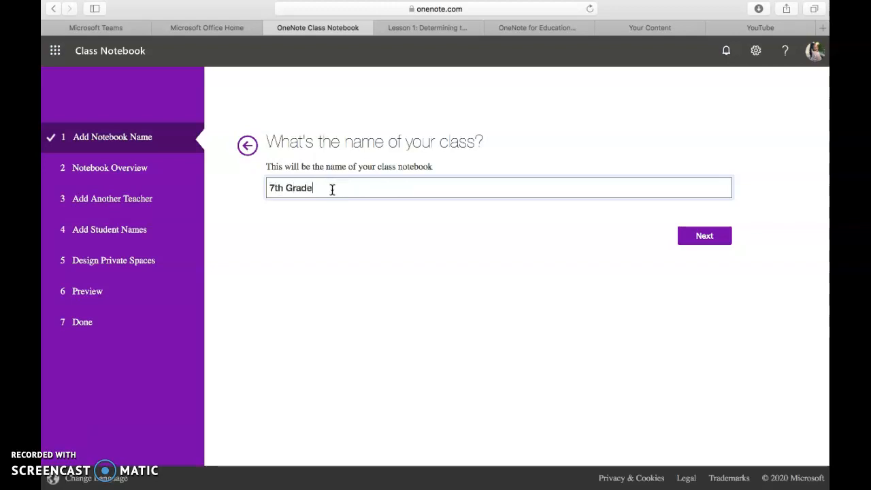
type(" ELA")
type(" 1st Period")
left_click(332, 189)
type("-")
left_click(704, 235)
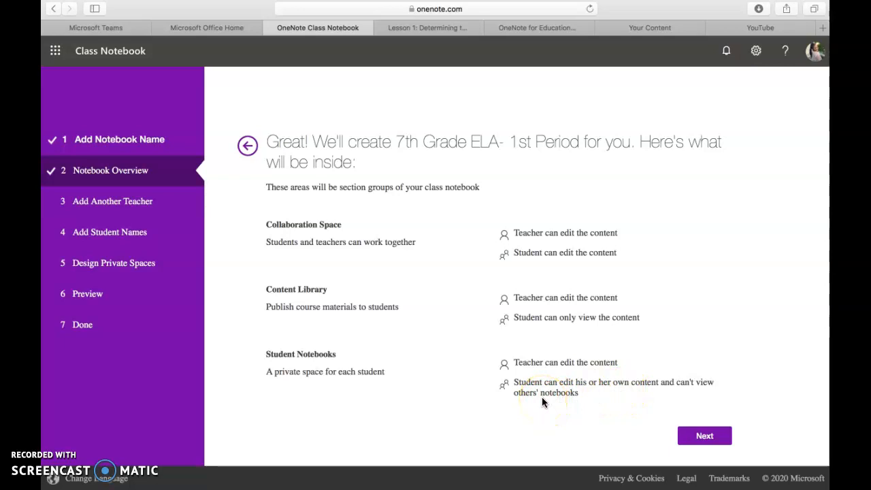
Skip the section-group overview and add the co-teacher from the name search suggestions
left_click(711, 437)
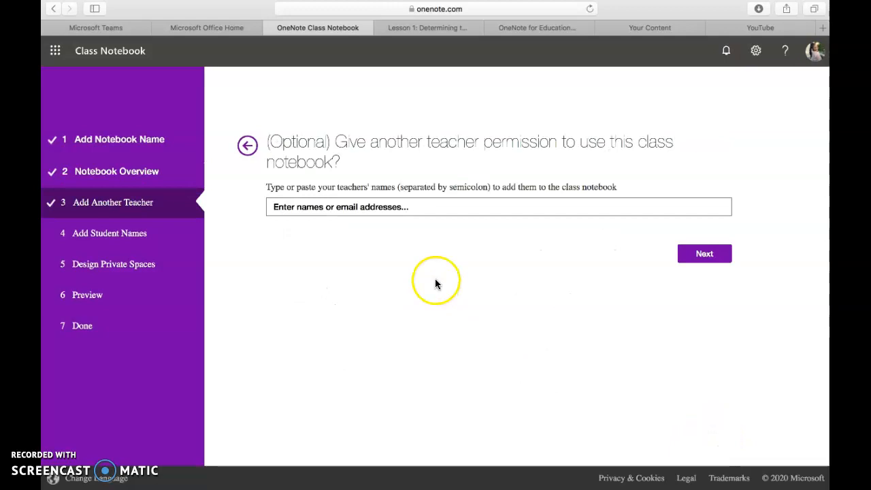
left_click(343, 208)
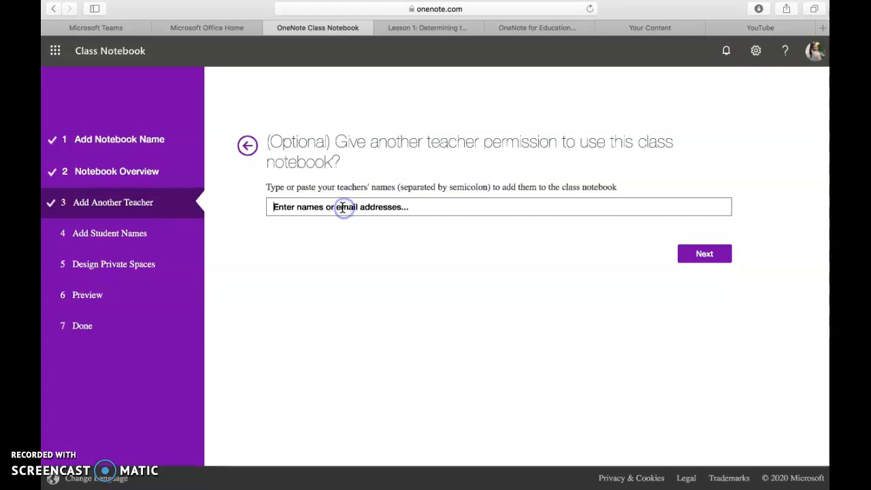
type("s")
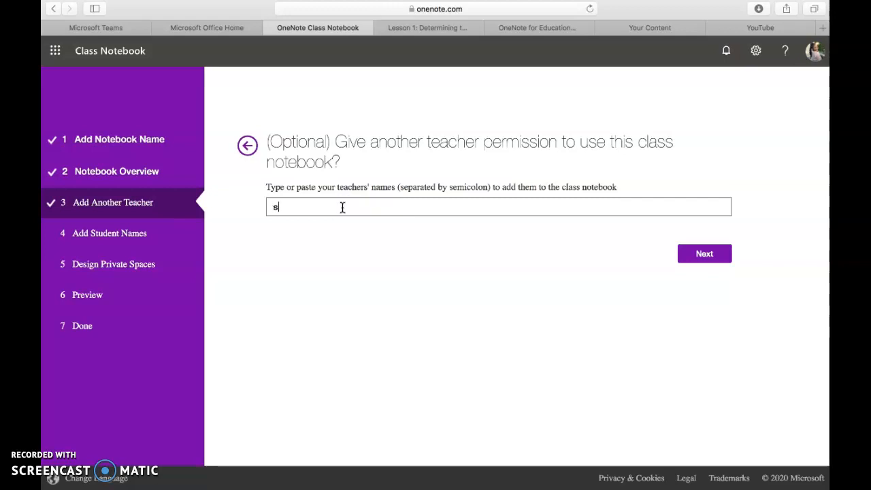
type("ajon")
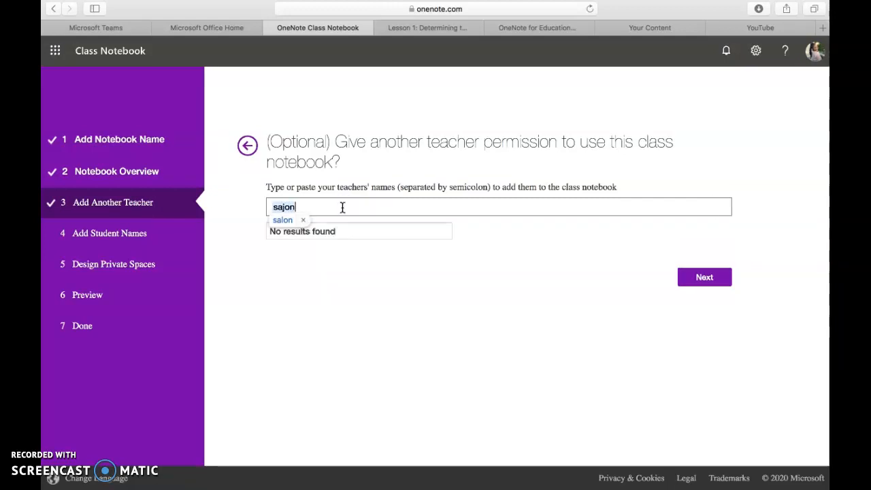
key("BackSpace")
key("BackSpace")
left_click(332, 229)
left_click(386, 214)
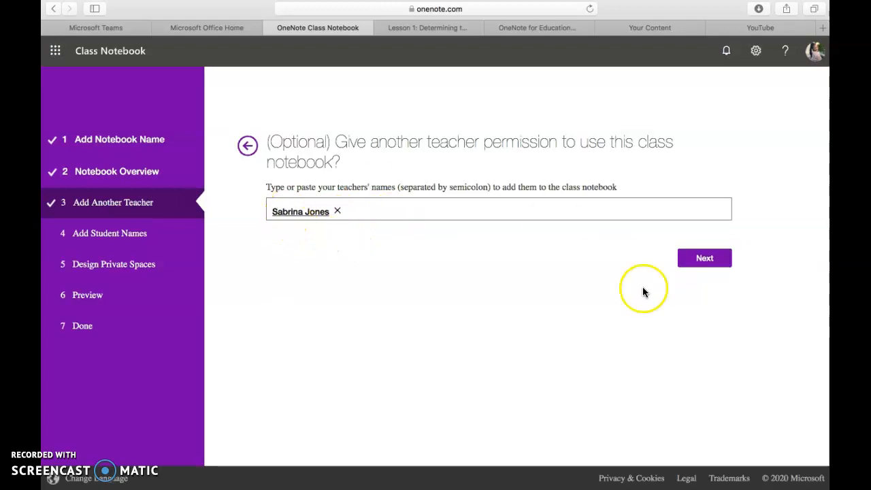
left_click(701, 260)
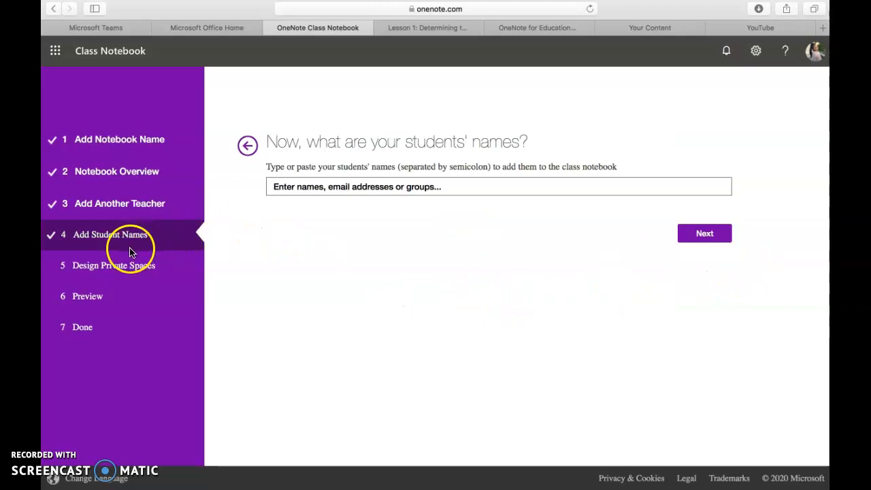
Add the first student from the name search suggestions
left_click(275, 187)
left_click(262, 271)
type("d")
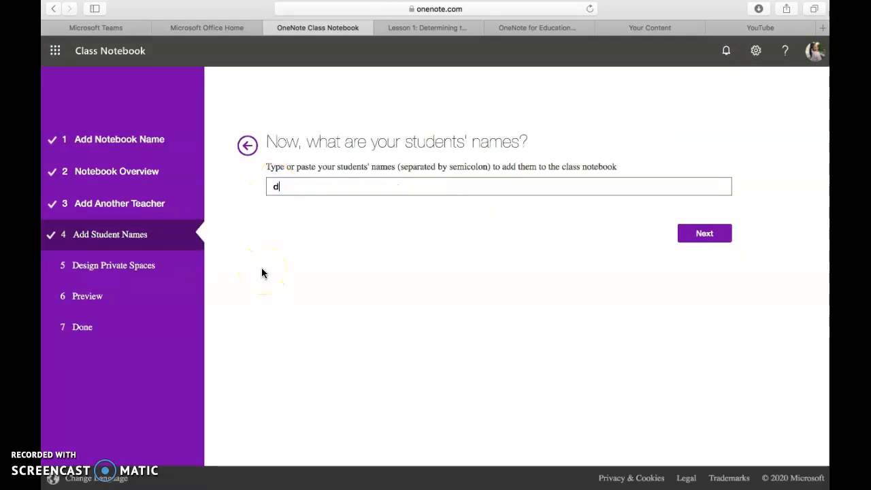
type("ean")
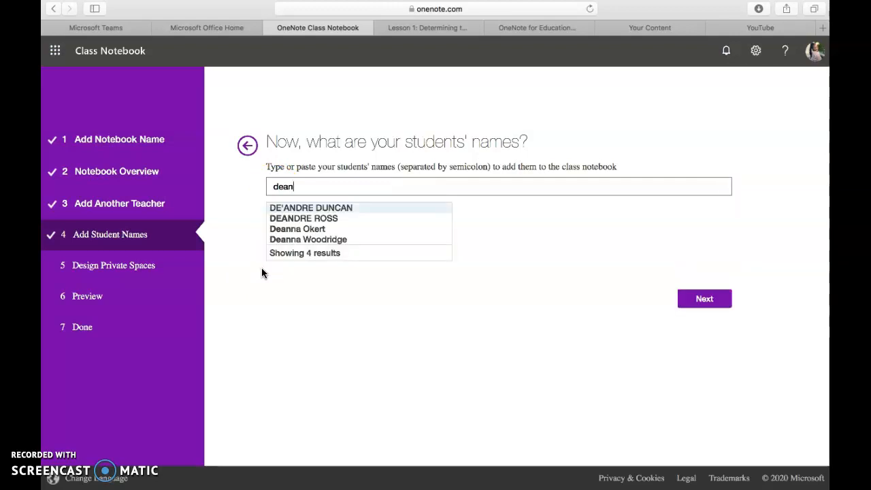
left_click(312, 239)
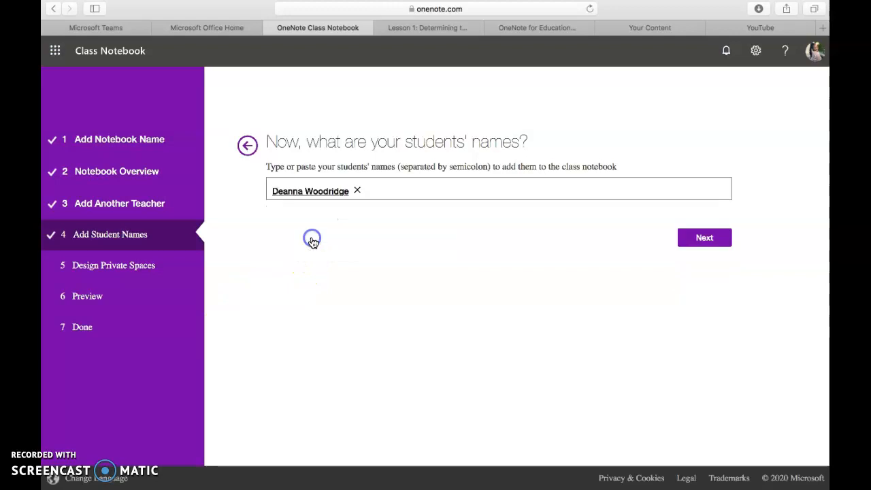
left_click(386, 195)
Search for a second student under several name spellings, none of which match
type(";")
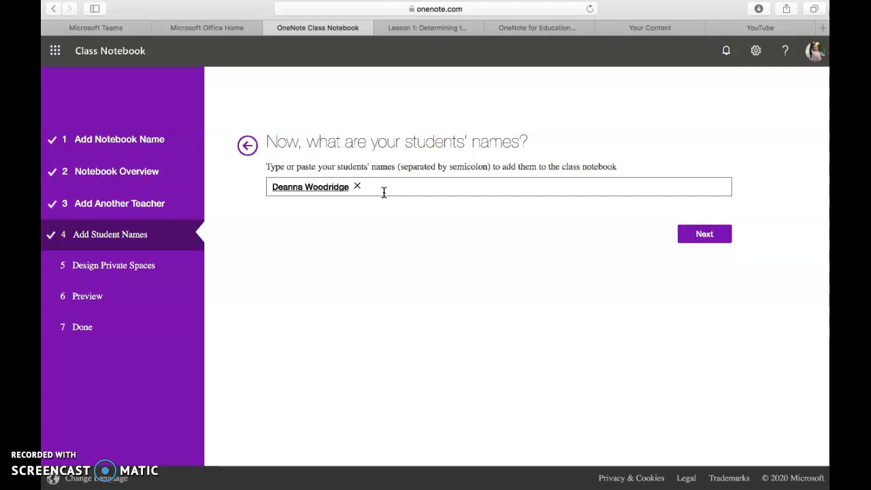
type("matthews")
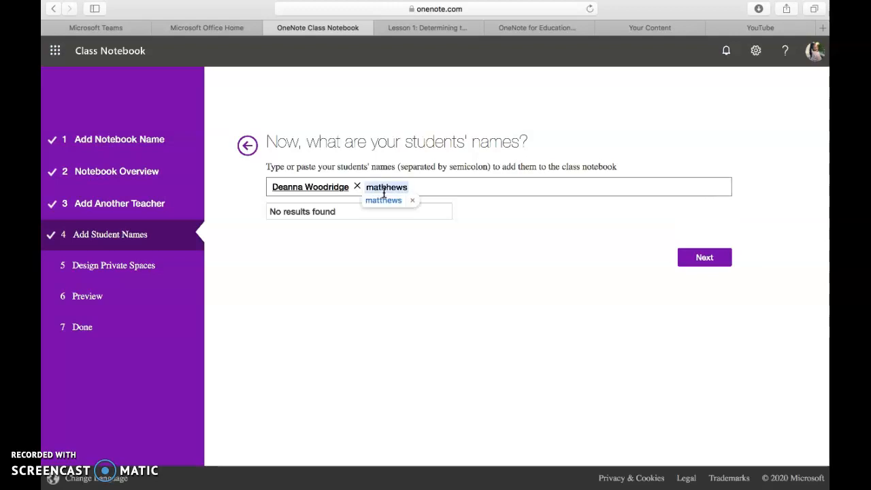
left_click(395, 198)
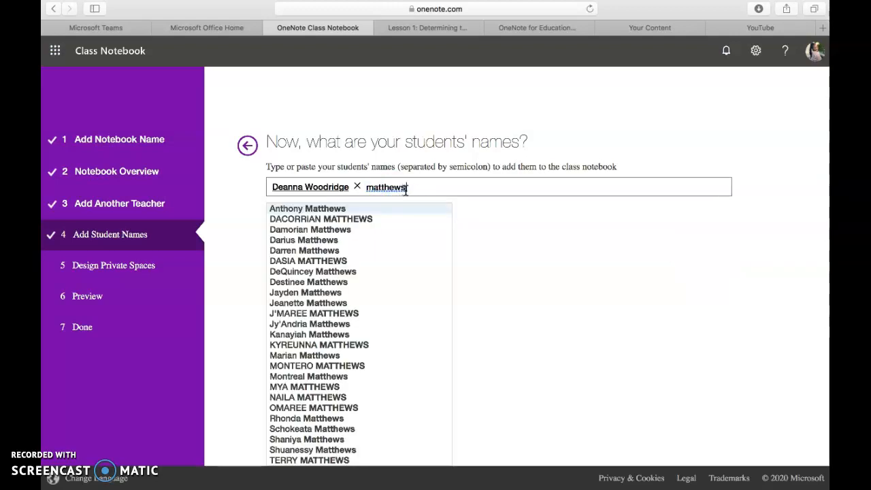
left_click(368, 188)
type("dea")
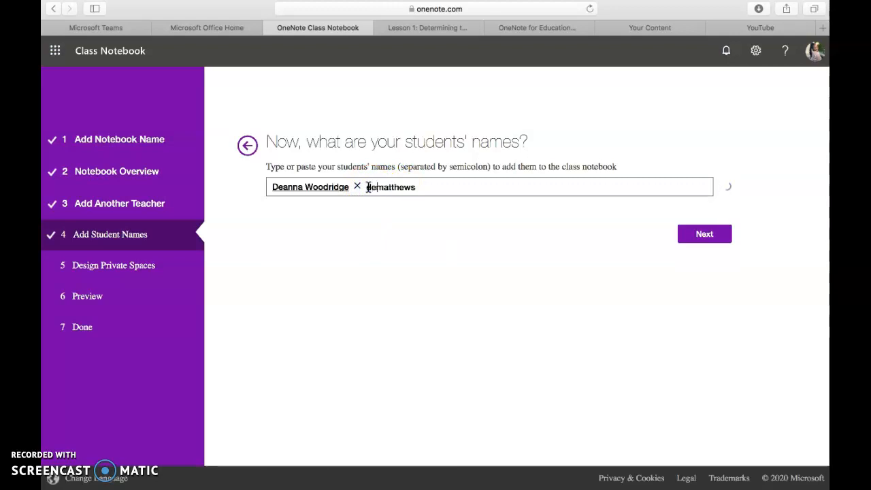
type("ui")
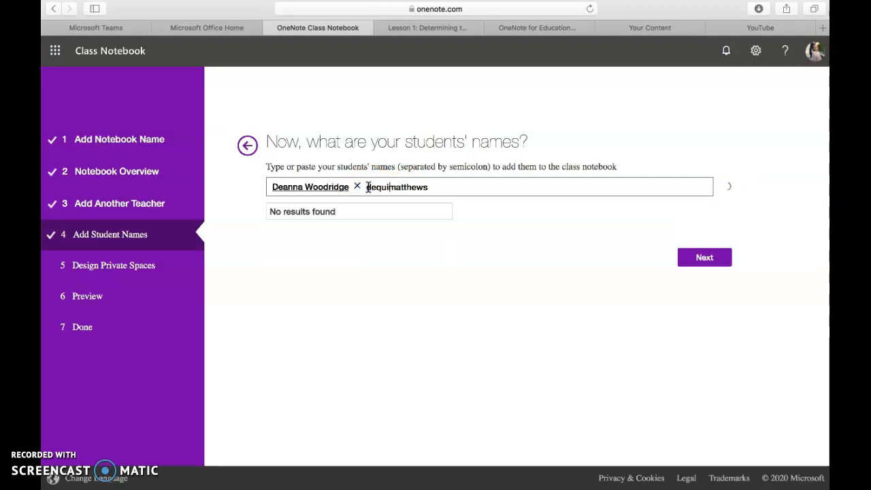
type("ncy")
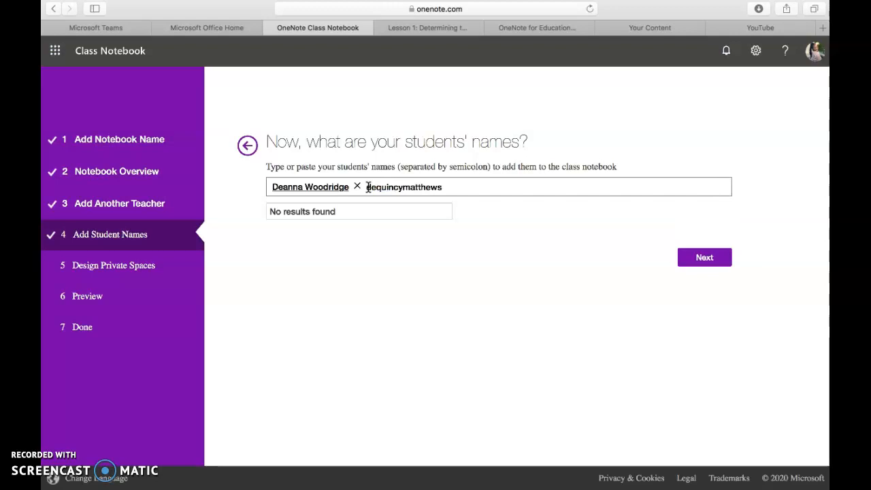
left_click(447, 191)
left_click(407, 190)
left_click_drag(404, 190, 445, 188)
key("BackSpace")
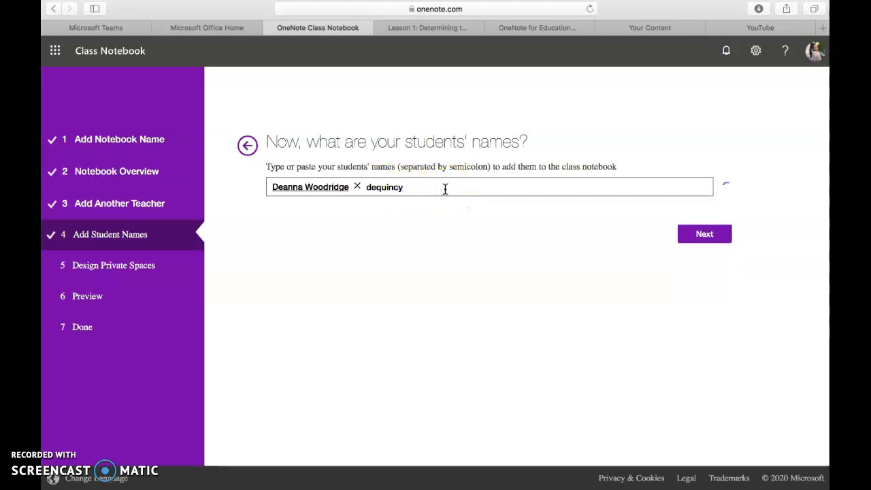
type("ma")
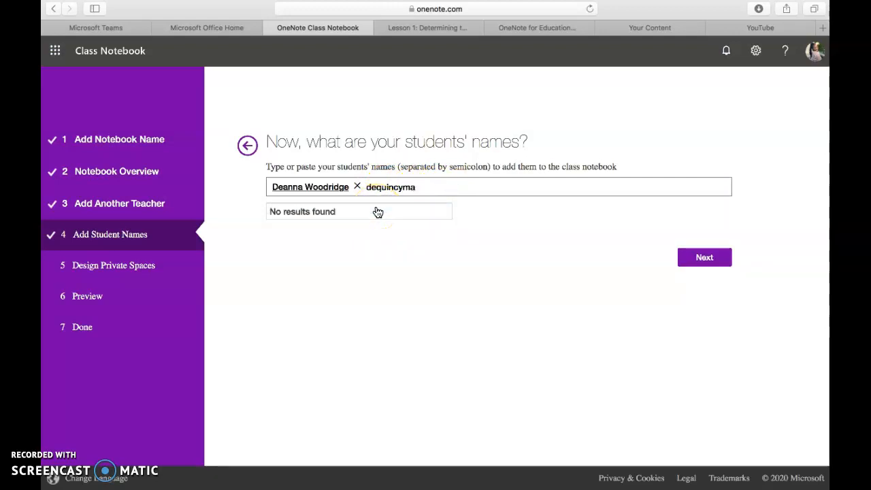
key("BackSpace")
key("BackSpace")
key("BackSpace")
key("BackSpace")
key("BackSpace")
key("BackSpace")
key("BackSpace")
key("BackSpace")
key("BackSpace")
key("BackSpace")
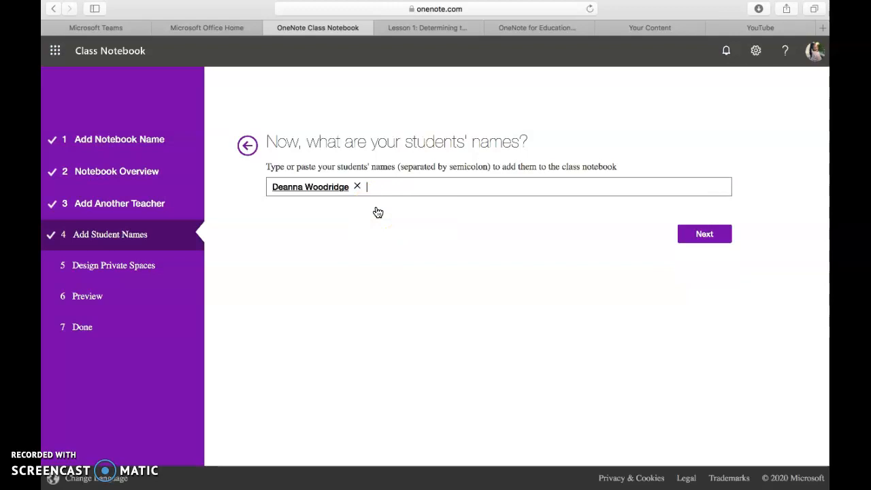
Replace the unmatched entry with a new search, add the suggested student, and continue
type("dr.selmon")
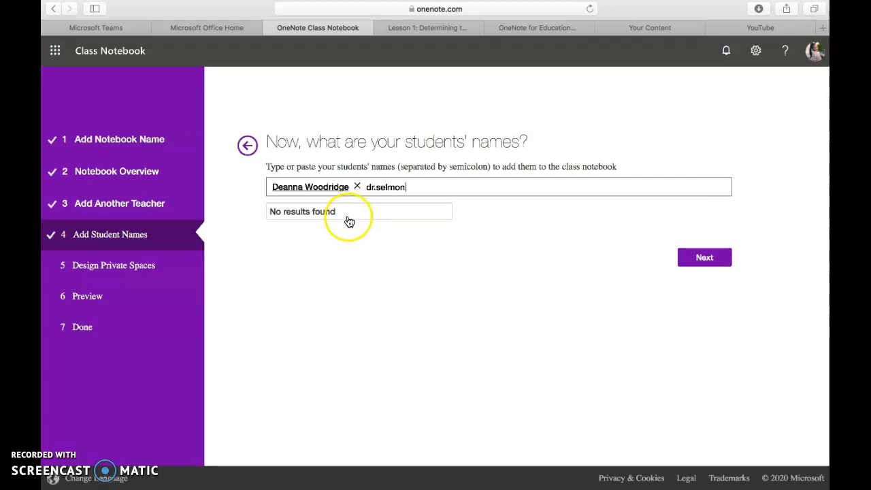
left_click_drag(404, 188, 363, 192)
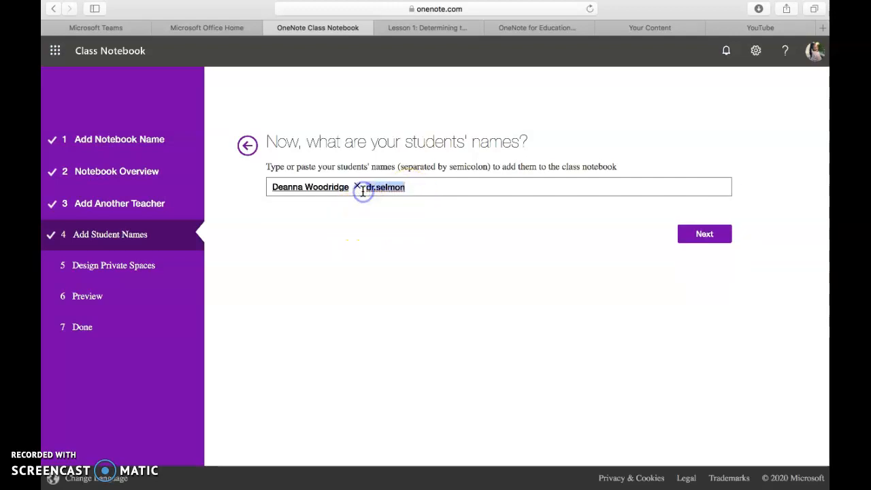
type("mico")
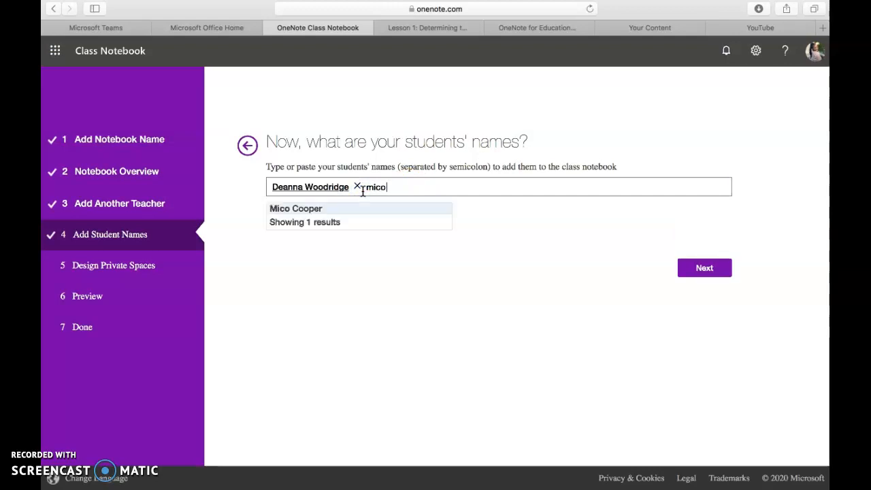
left_click(333, 210)
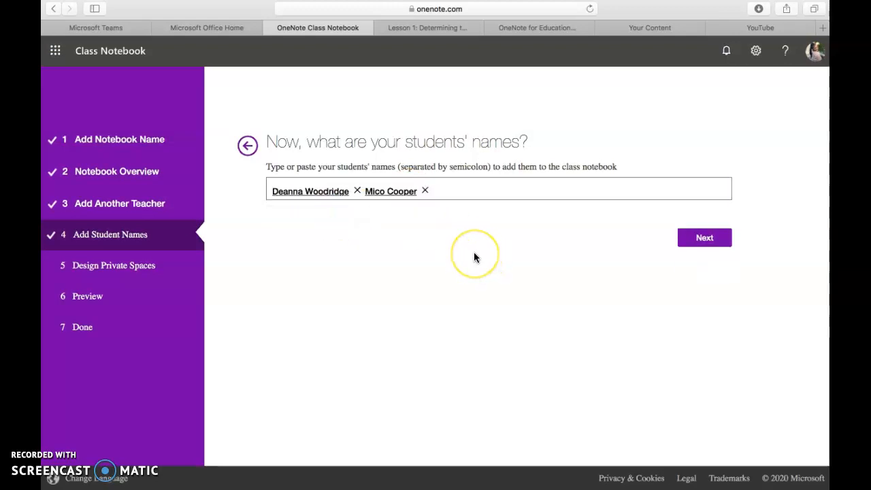
left_click(724, 243)
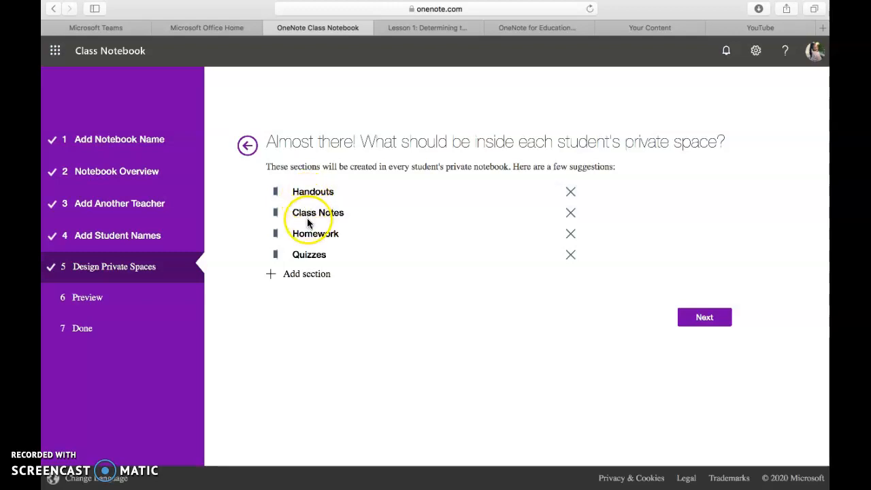
Add a 'Class Assignments' section to the students' private spaces
left_click(313, 273)
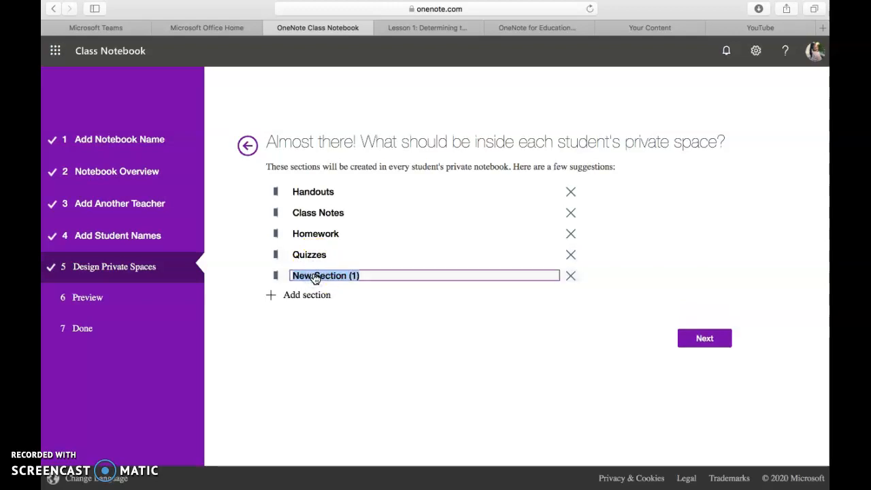
type("Class Assignment")
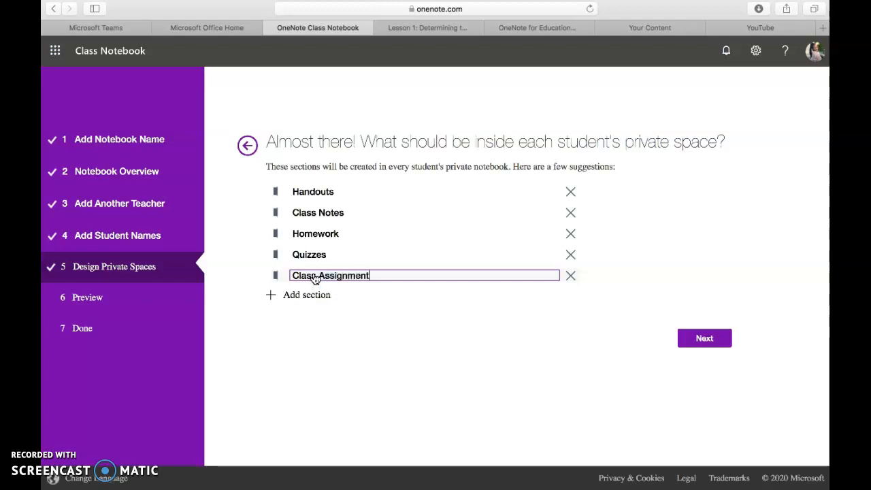
left_click(334, 325)
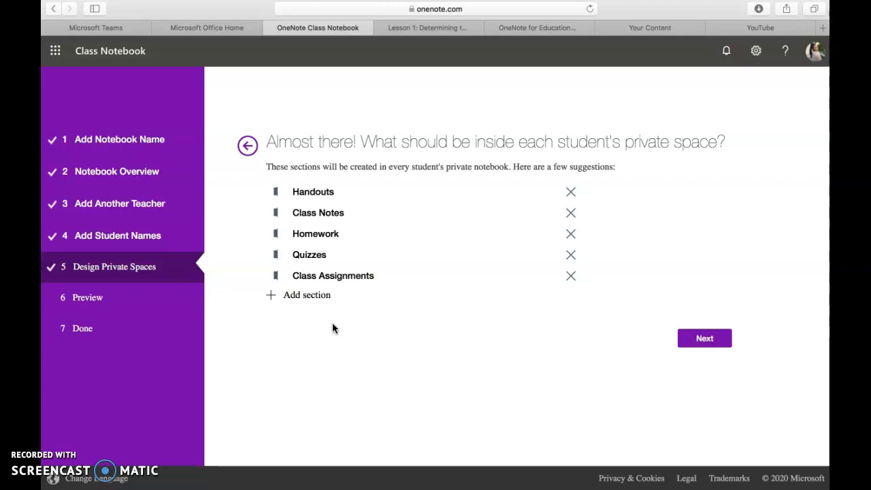
Add a Labs section, delete it again, and proceed to the preview
left_click(306, 297)
type("Labs")
left_click(360, 345)
left_click(570, 297)
left_click(718, 344)
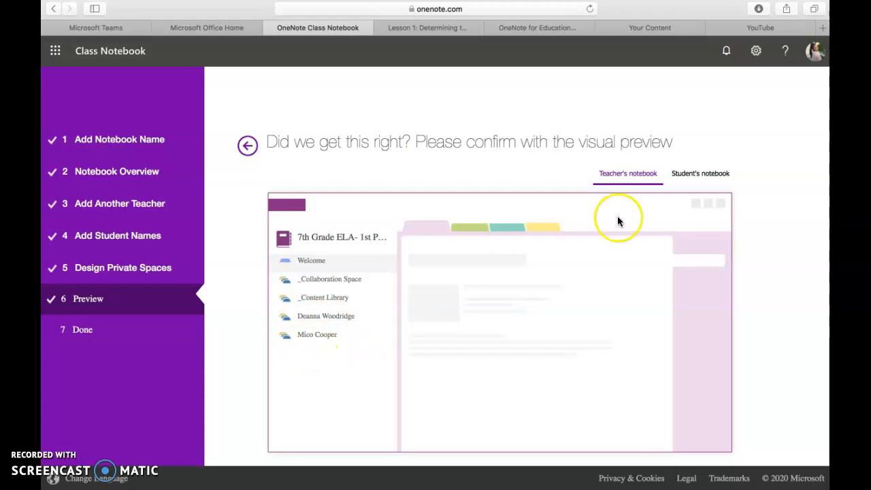
Review the Student's and Teacher's notebook previews, then create the notebook
left_click(701, 172)
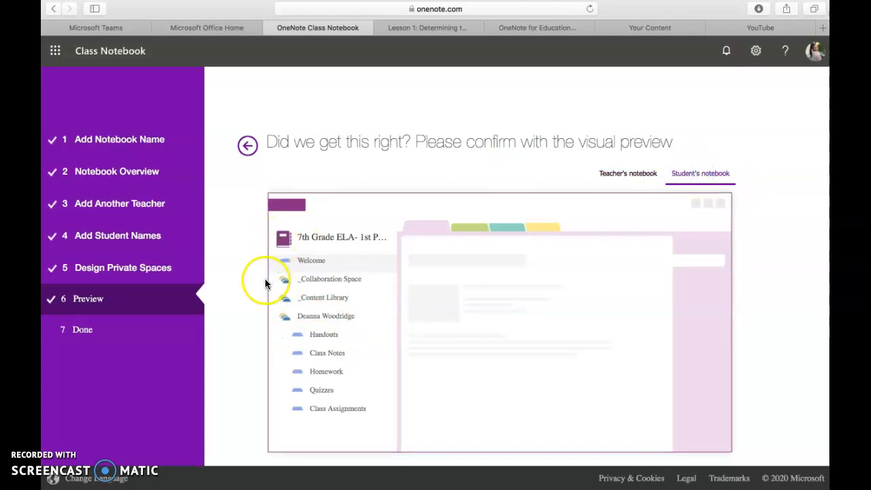
scroll(292, 327, "down", 2)
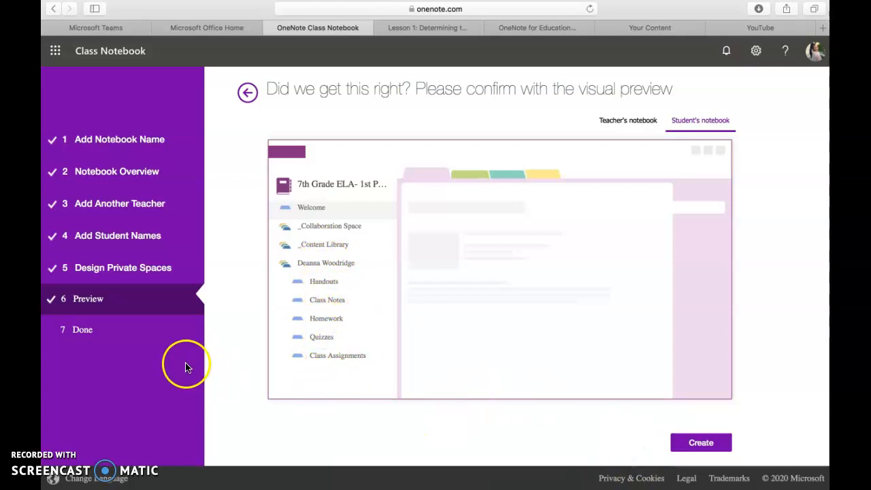
left_click(628, 120)
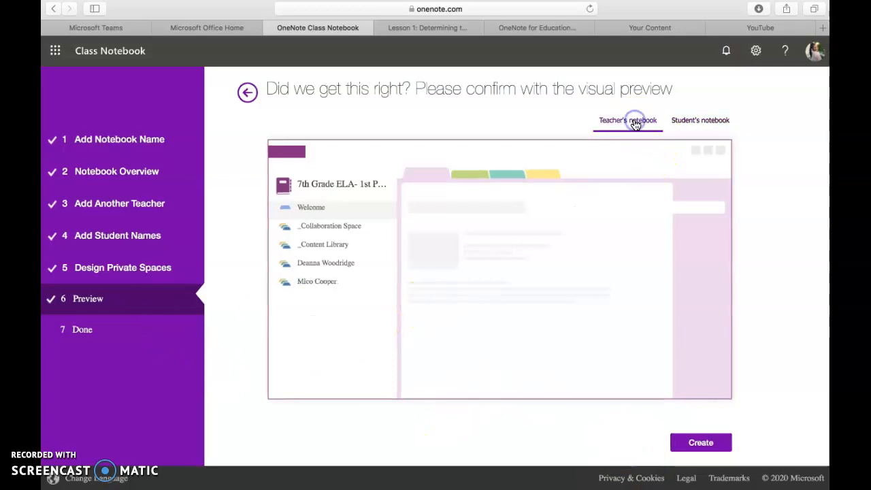
left_click(690, 443)
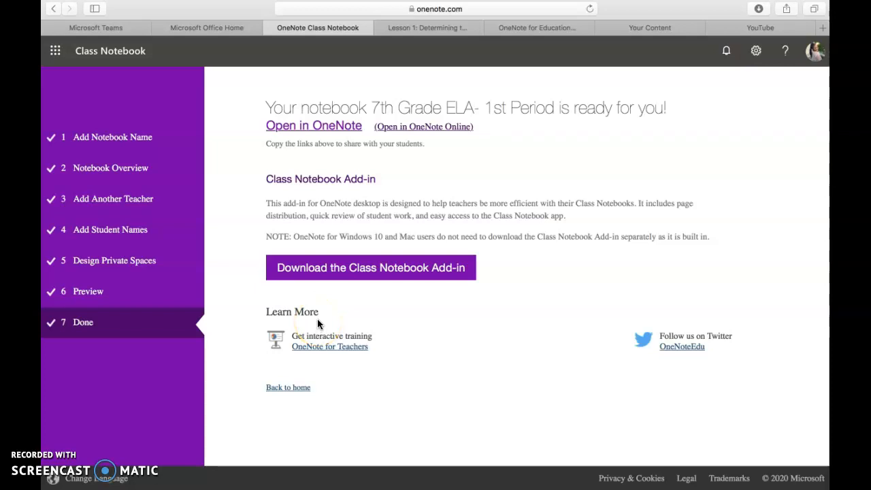
Open '7th Grade ELA- 1st Period' in desktop OneNote, allowing the browser's launch prompt
left_click(306, 129)
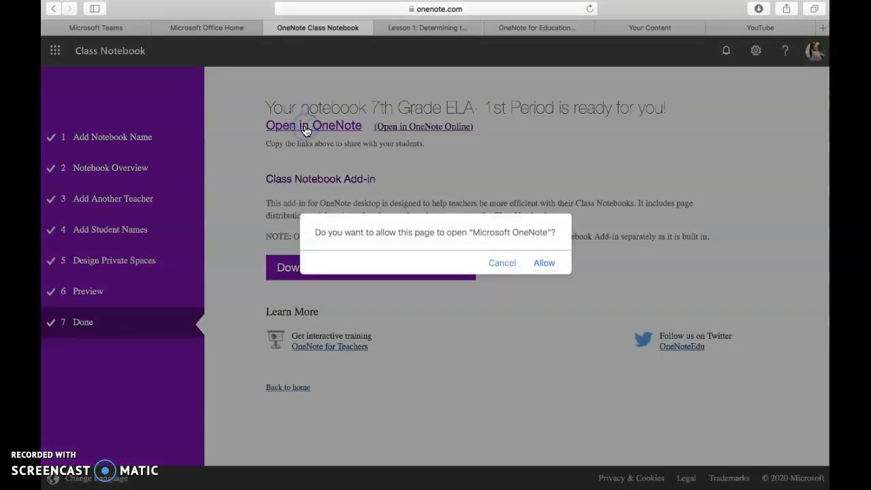
left_click(546, 264)
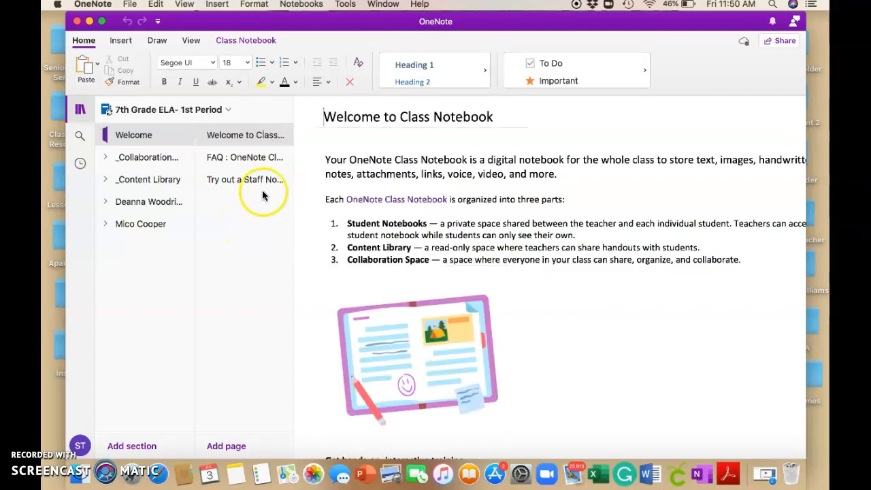
key("ctrl+Up")
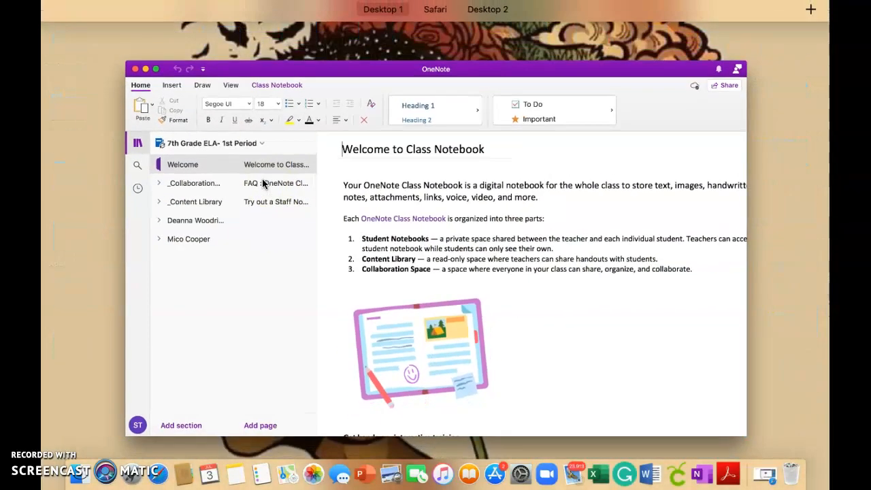
left_click(419, 46)
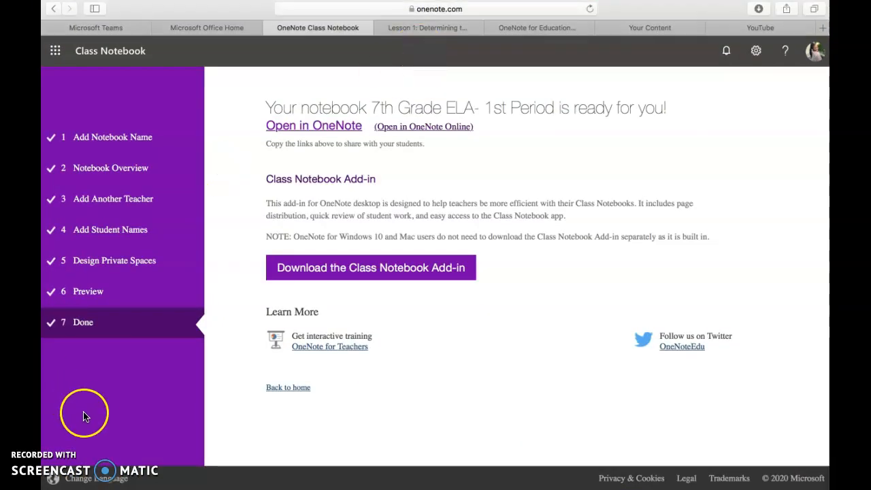
mouse_move(109, 1)
left_click(77, 25)
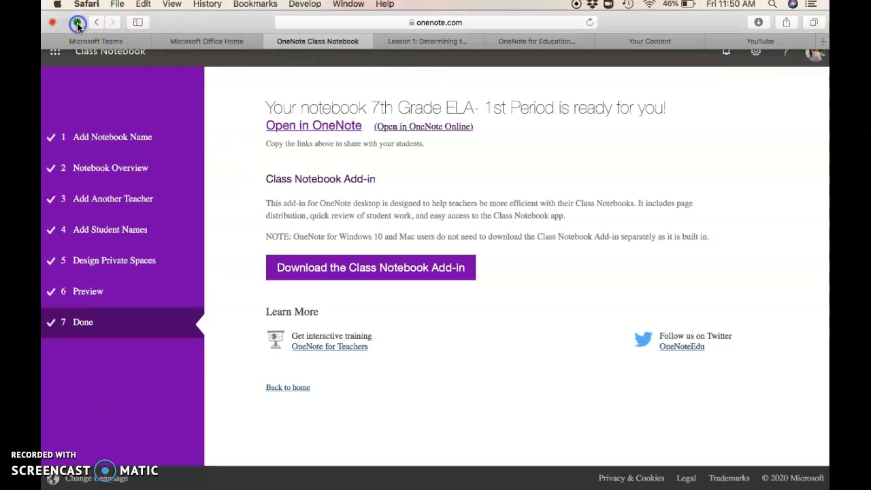
left_click(65, 27)
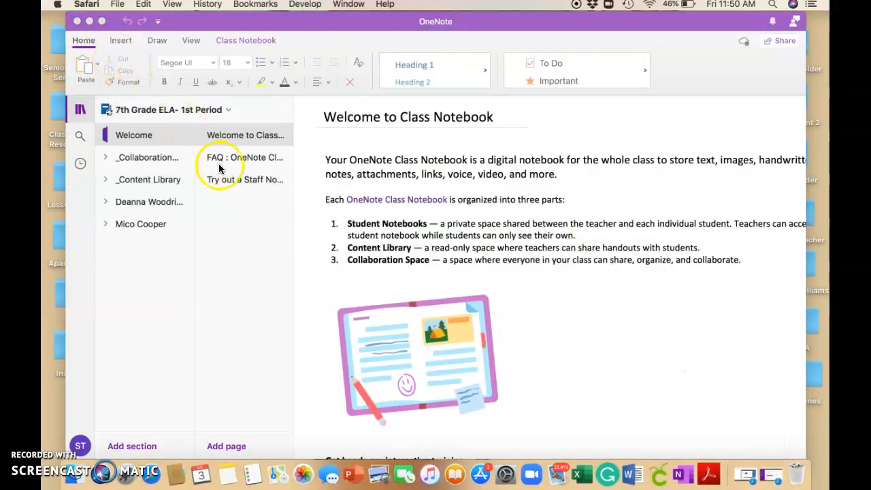
left_click(101, 22)
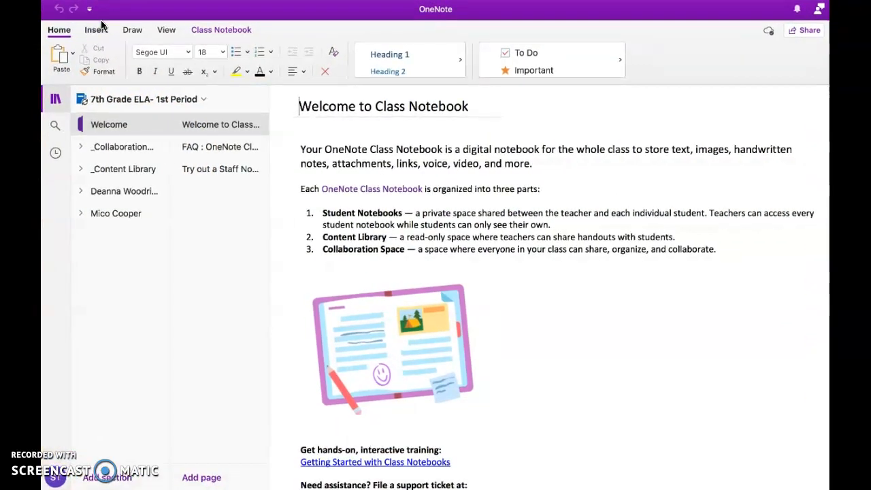
left_click(75, 26)
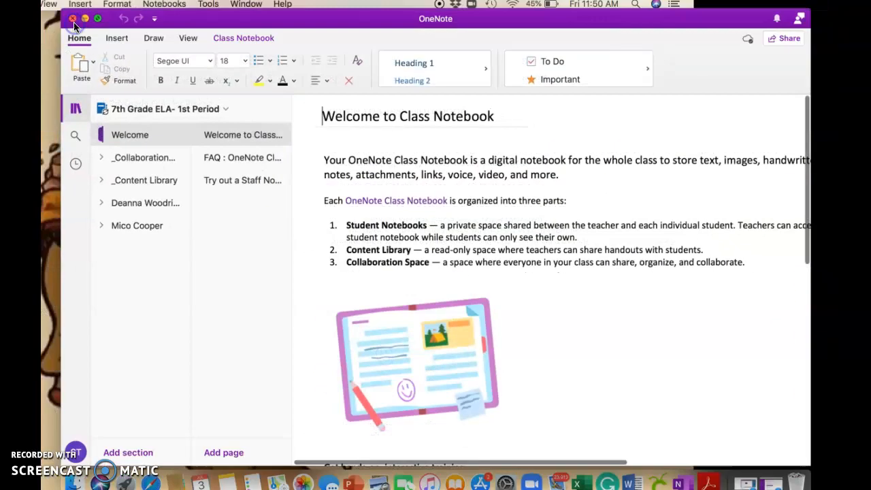
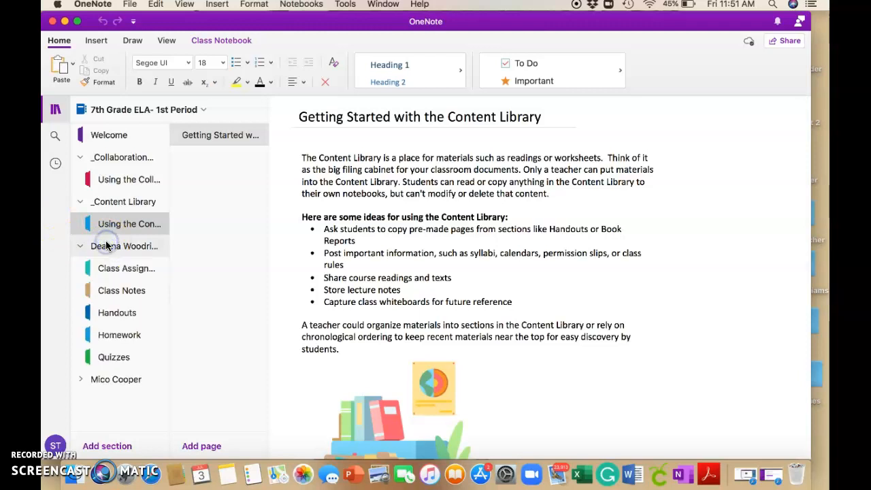
Browse the student's sections from Class Assignments to Quizzes, then expand the second student's group
left_click(109, 269)
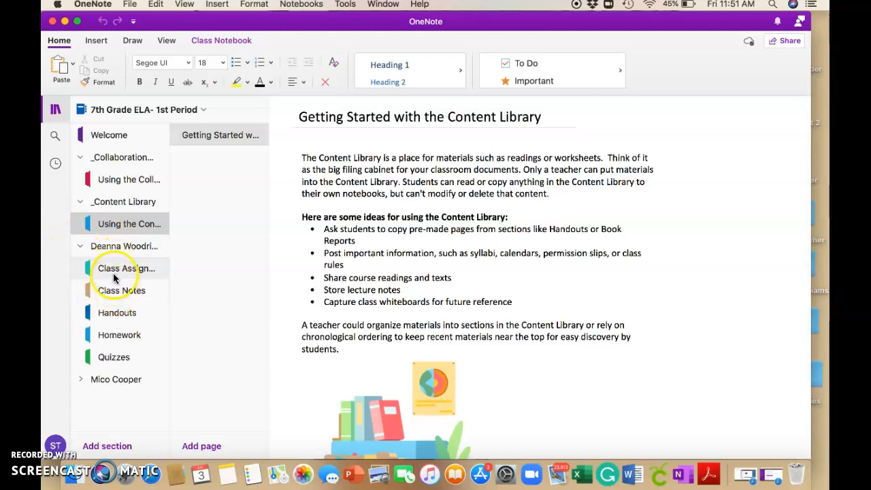
left_click(113, 290)
left_click(120, 314)
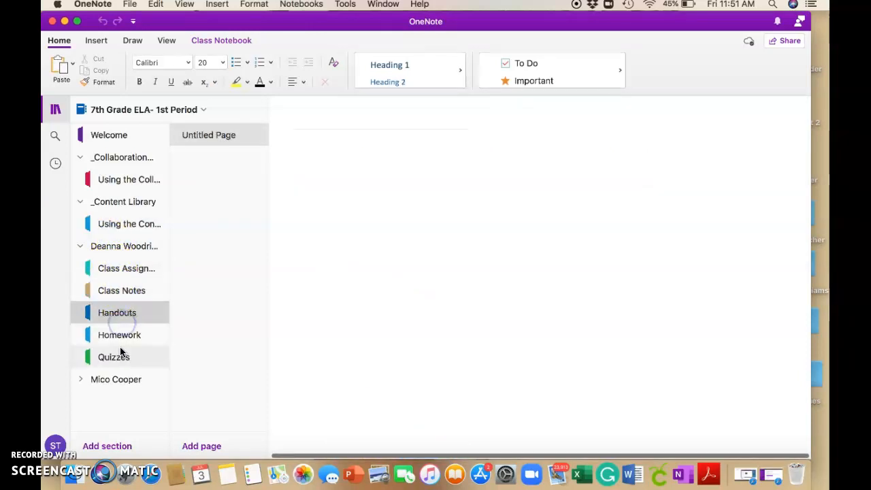
left_click(117, 338)
left_click(113, 357)
left_click(113, 379)
scroll(117, 384, "down", 2)
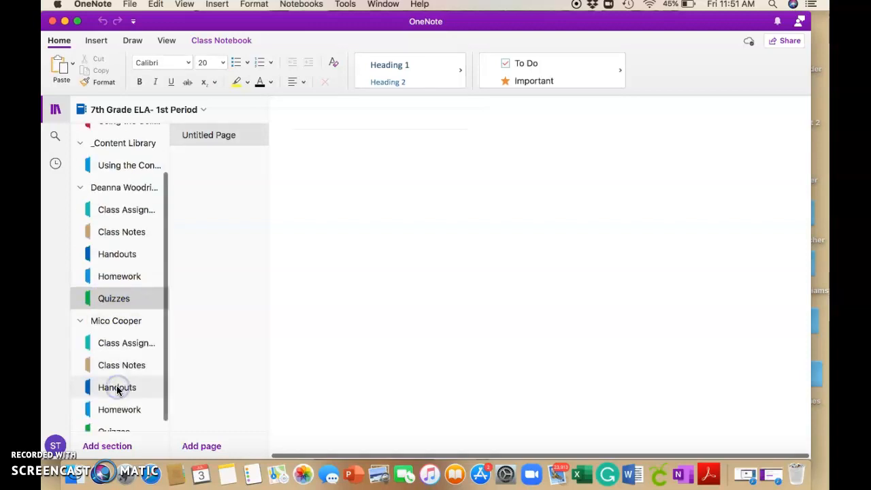
scroll(97, 286, "up", 2)
Collapse both student groups, _Content Library and _Collaboration, then re-expand _Content Library
left_click(79, 246)
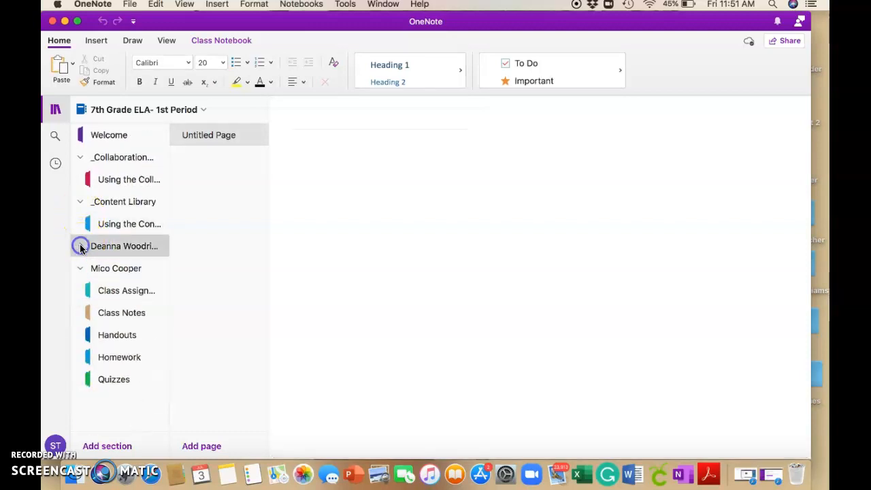
left_click(77, 268)
left_click(79, 202)
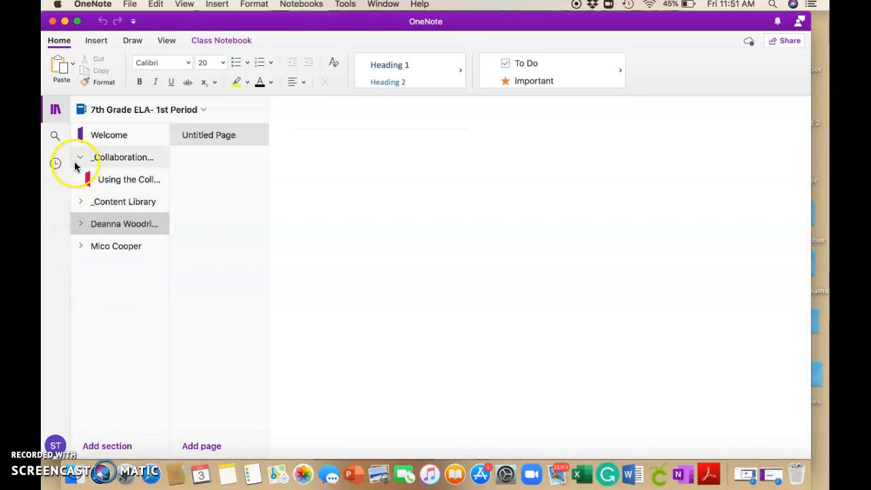
left_click(76, 160)
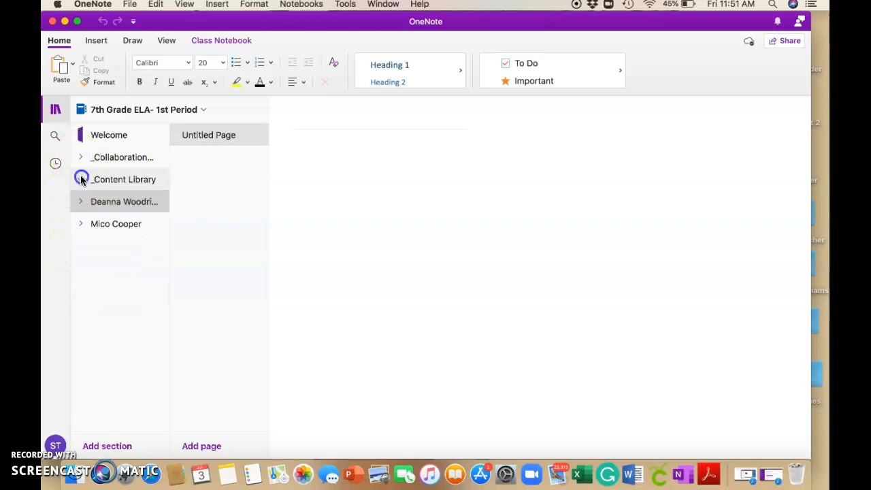
left_click(80, 179)
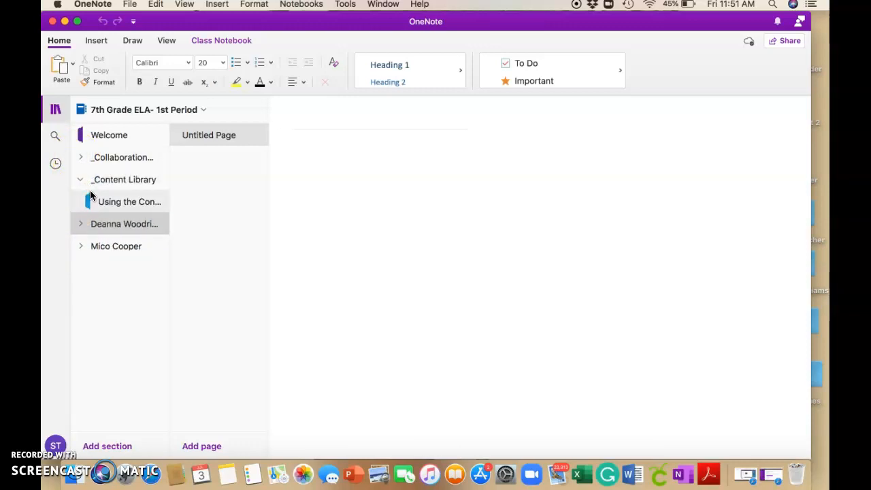
Add a trial New Section 1, then permanently delete it
left_click(103, 448)
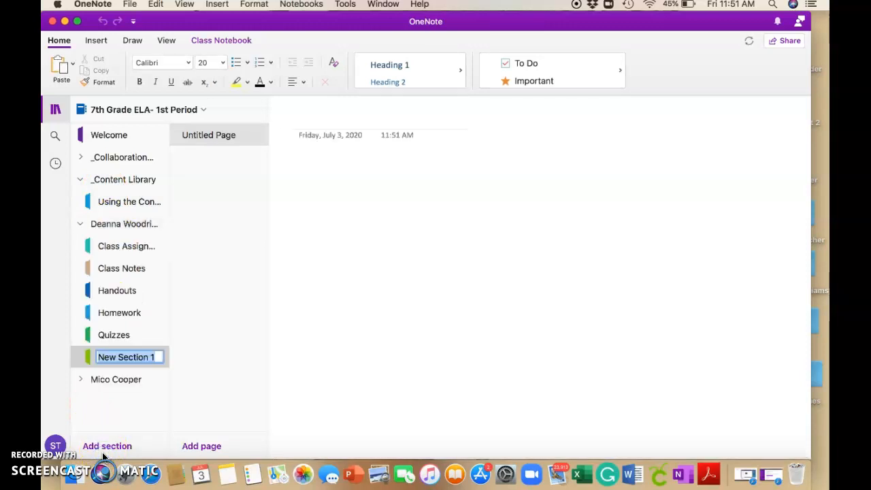
right_click(130, 413)
left_click(127, 356)
left_click(82, 358)
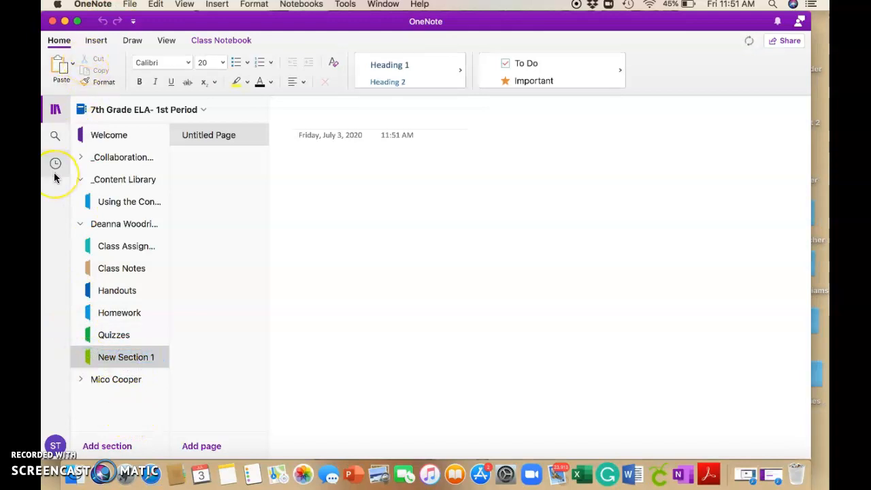
key("Delete")
left_click(528, 176)
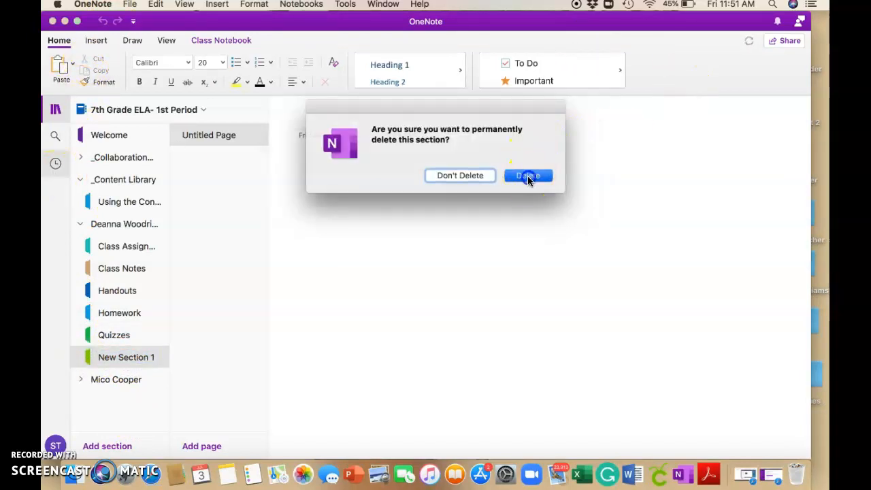
Collapse the student's group and open the 'Getting Started with the Content Library' section
left_click(83, 224)
left_click(83, 181)
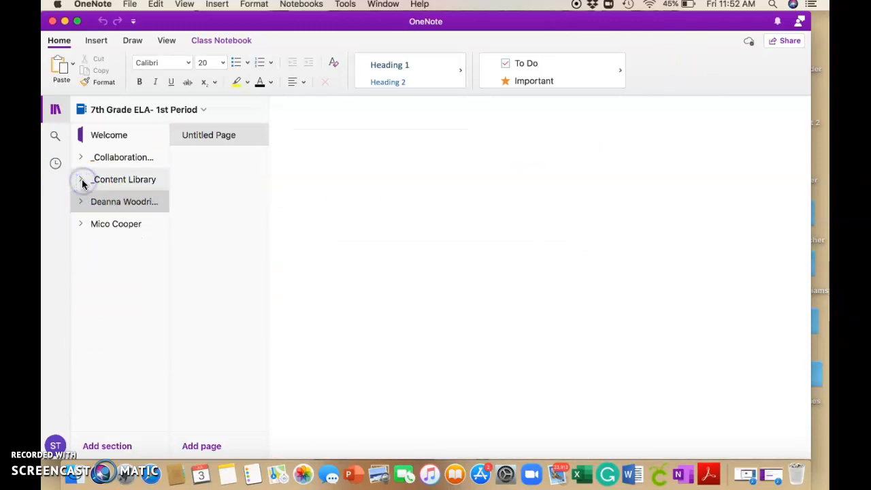
left_click(82, 183)
left_click(102, 181)
left_click(102, 182)
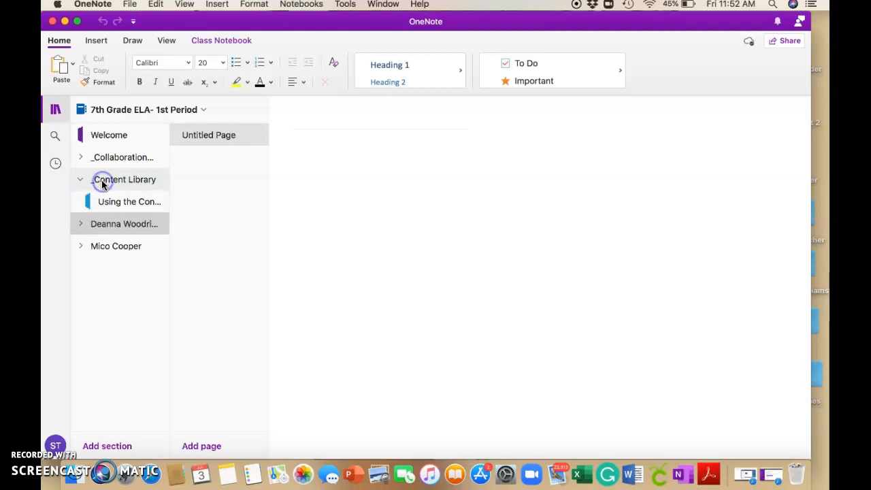
left_click(103, 182)
left_click(102, 182)
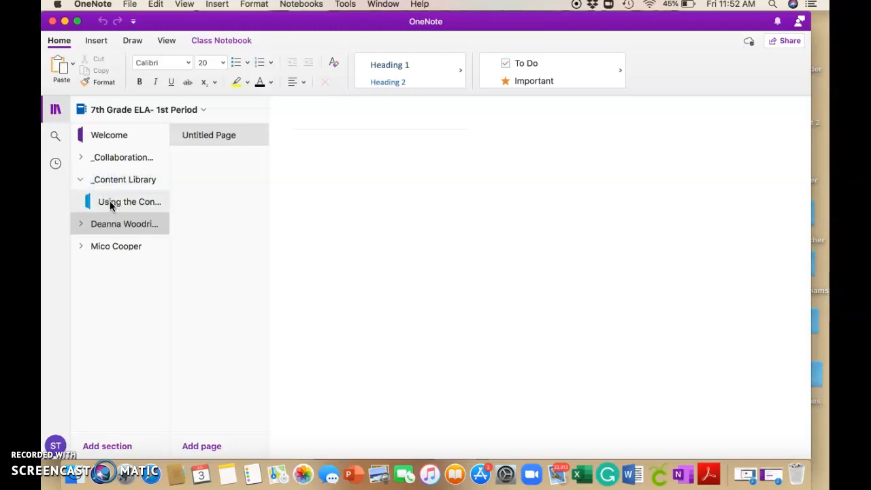
left_click(109, 201)
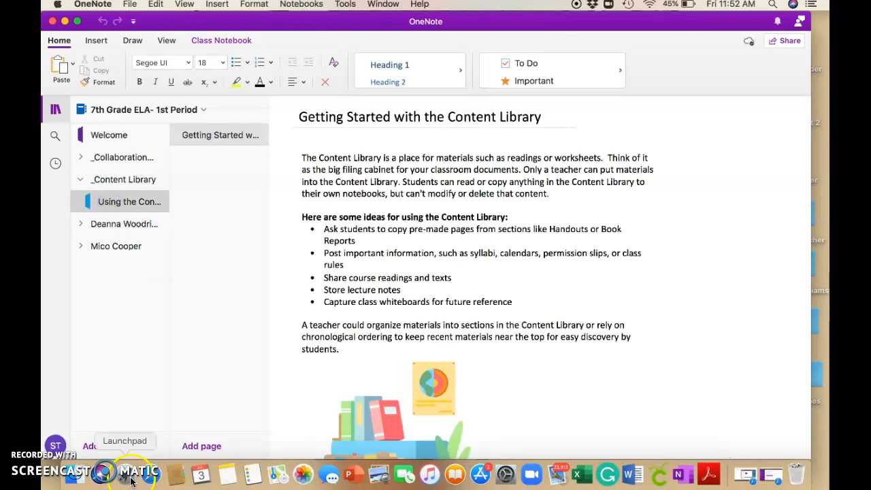
Add a 'Written in Bone' section to _Content Library and open its Untitled Page
left_click(131, 448)
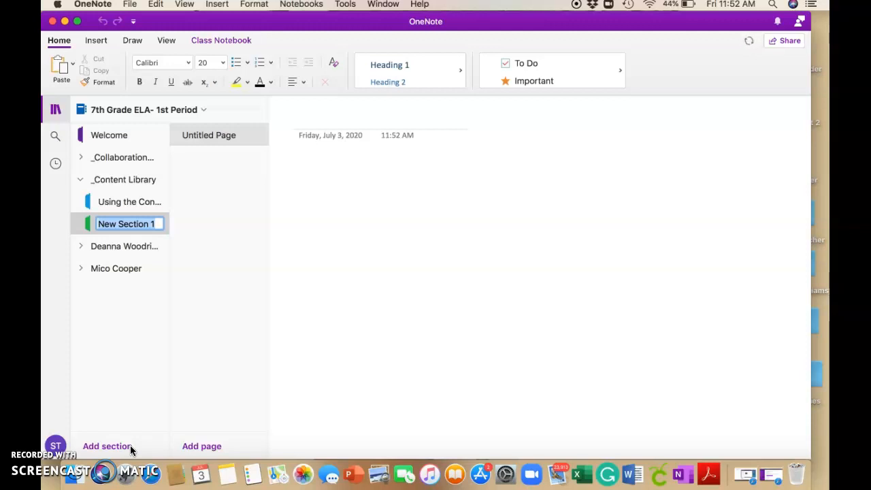
type("Written in Bone")
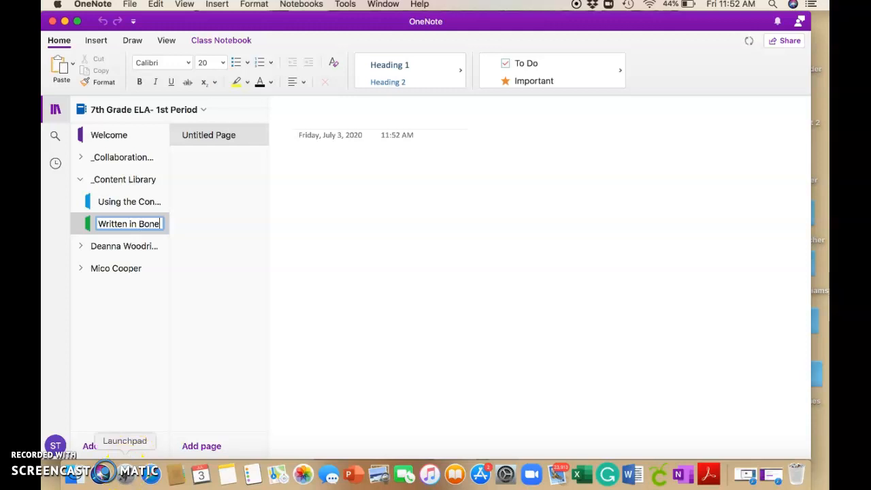
left_click(132, 321)
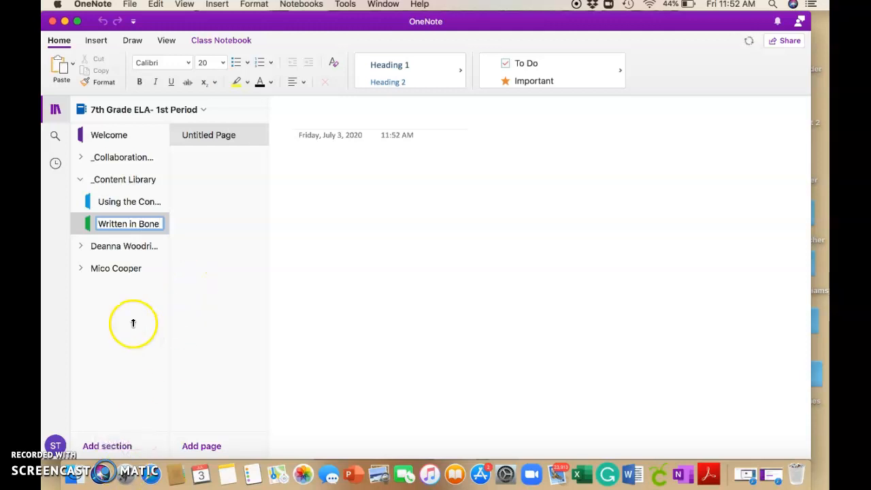
left_click(121, 225)
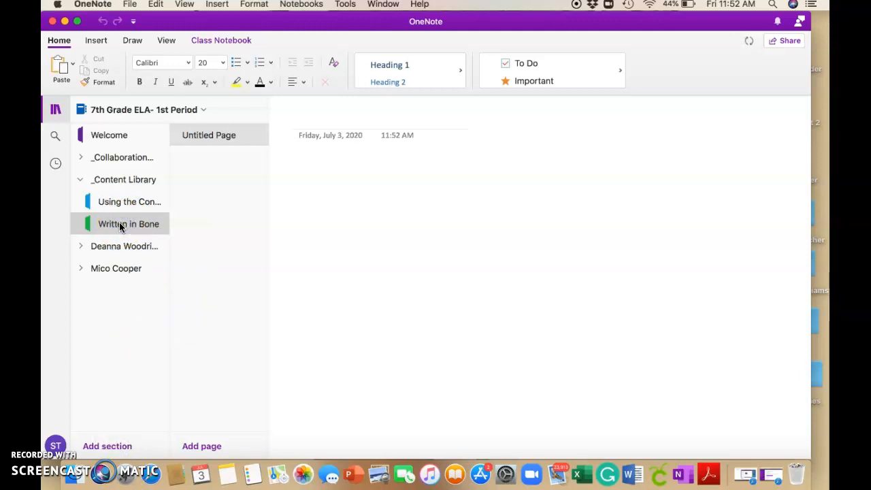
left_click(227, 139)
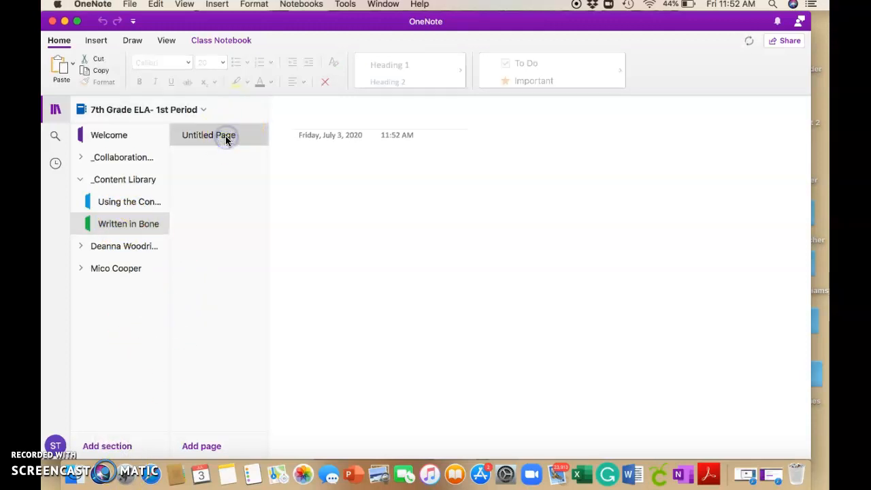
Title the Written in Bone page 'Lesson 1'
left_click(366, 119)
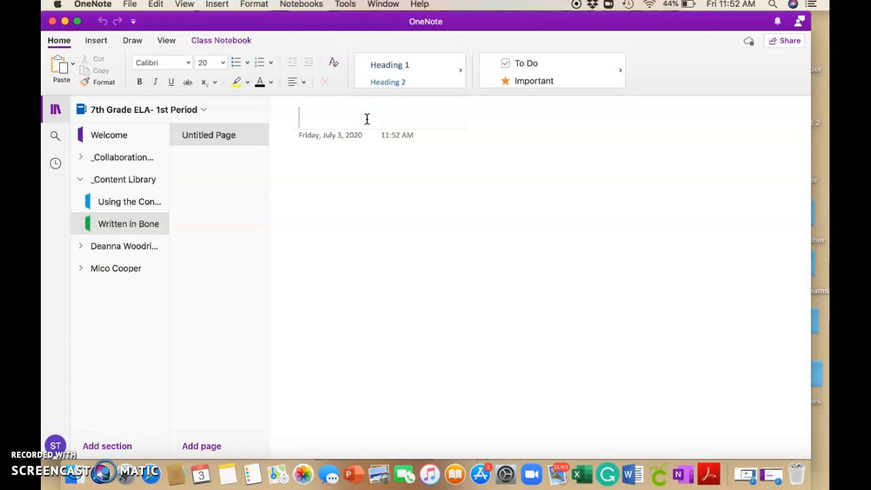
type("Le")
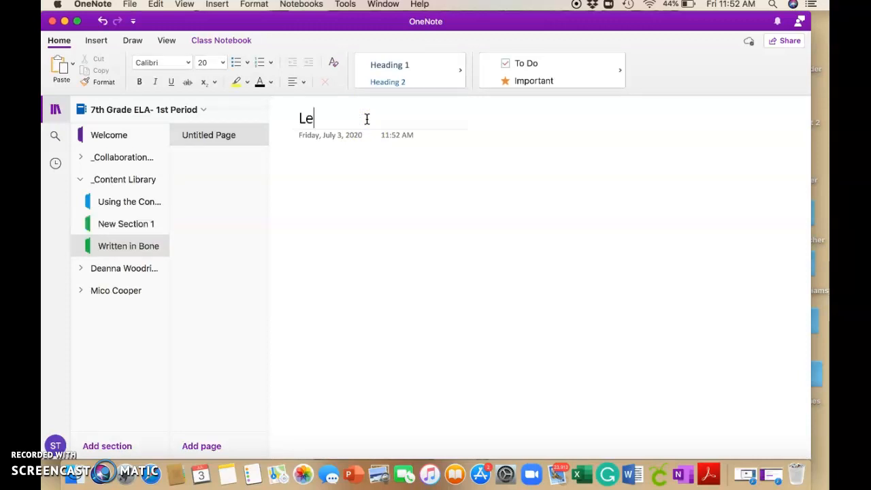
type("sson 1")
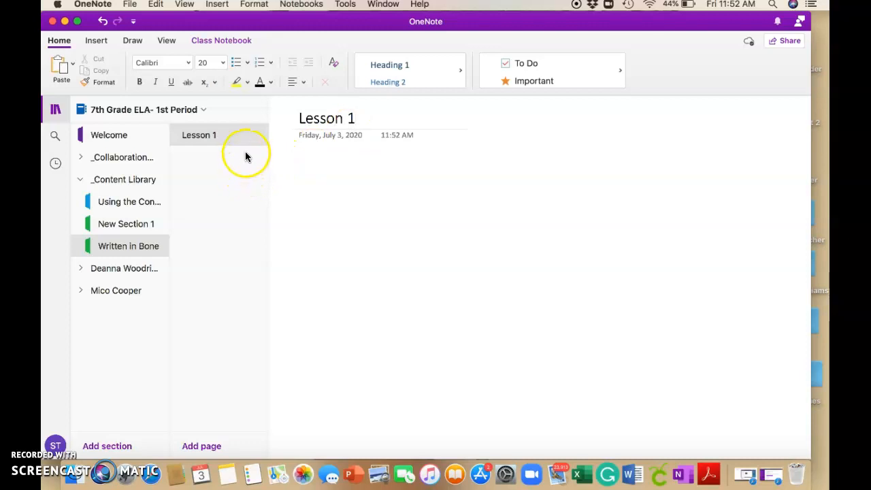
left_click(287, 157)
left_click(395, 154)
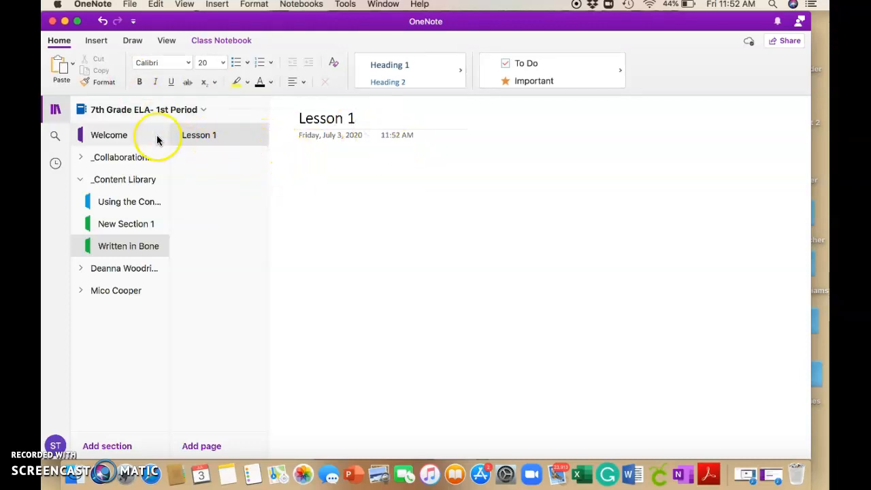
Insert the Lesson 1 LearnZillion PDF from Desktop > Mock Teams as a printout
left_click(96, 40)
left_click(102, 68)
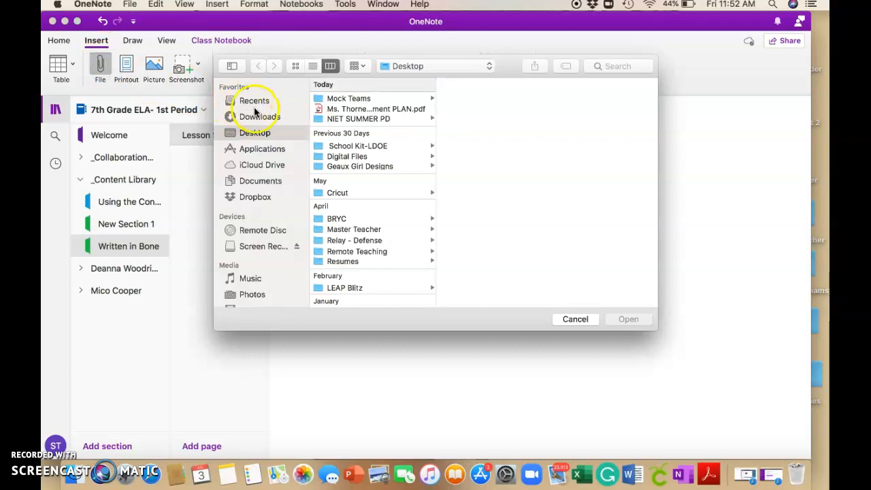
left_click(252, 101)
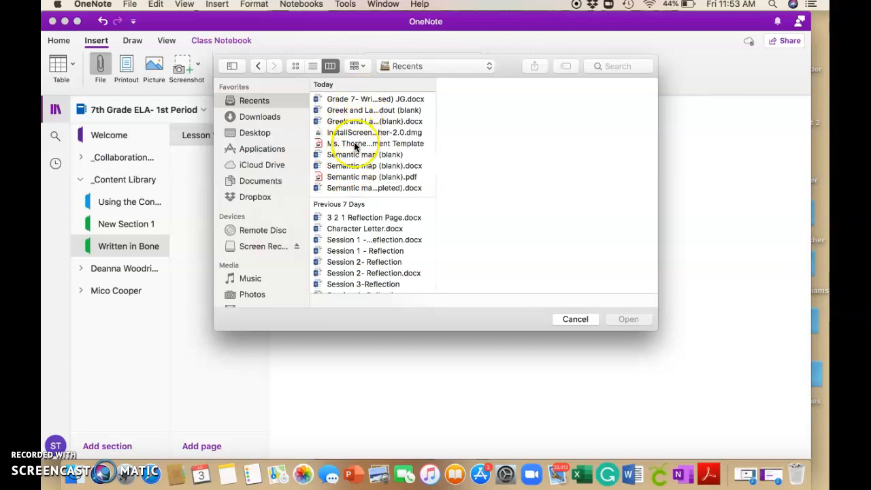
left_click(253, 135)
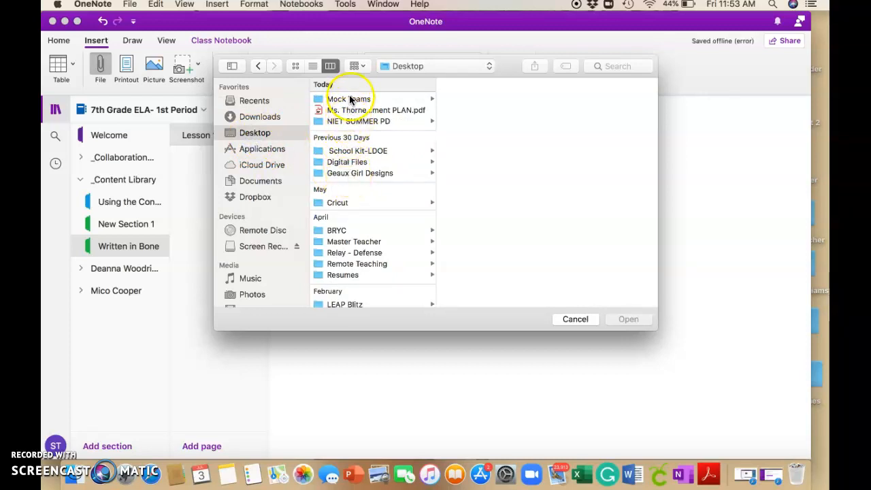
left_click(349, 99)
left_click(517, 112)
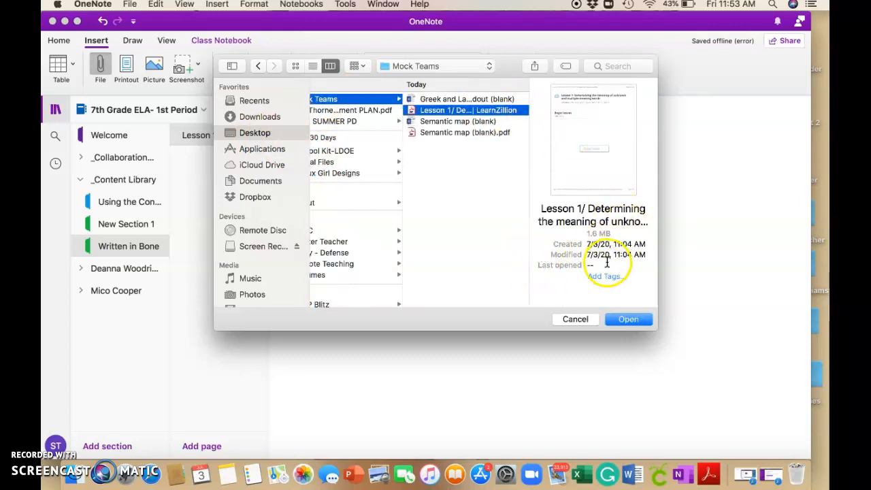
left_click(627, 319)
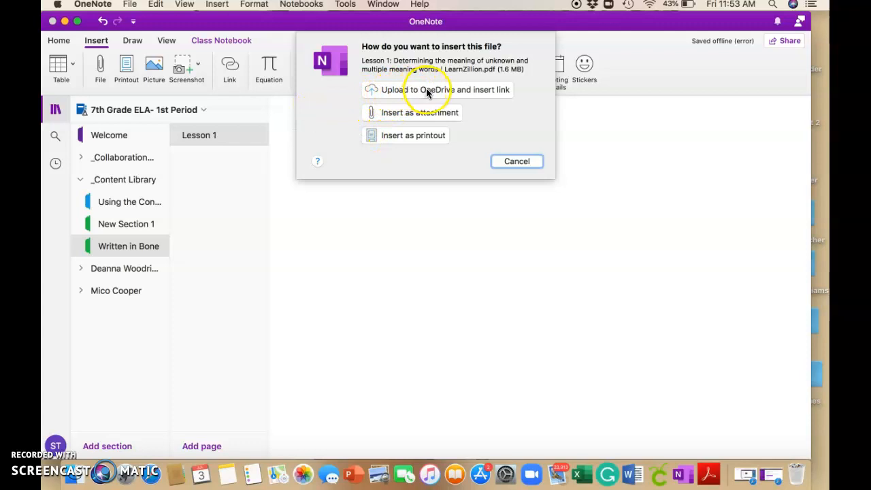
left_click(384, 138)
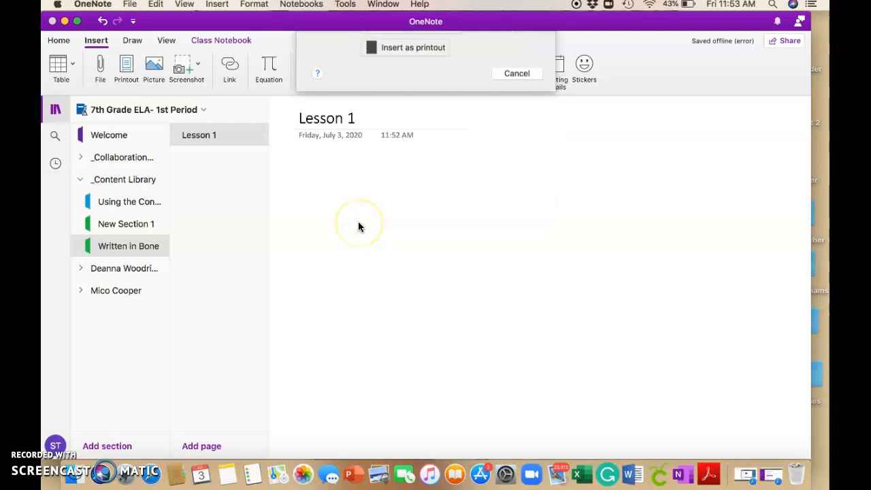
Scroll through the Lesson 1 page to check all 11 printout cards, Begin lesson to Let's Close!
scroll(359, 227, "up", 10)
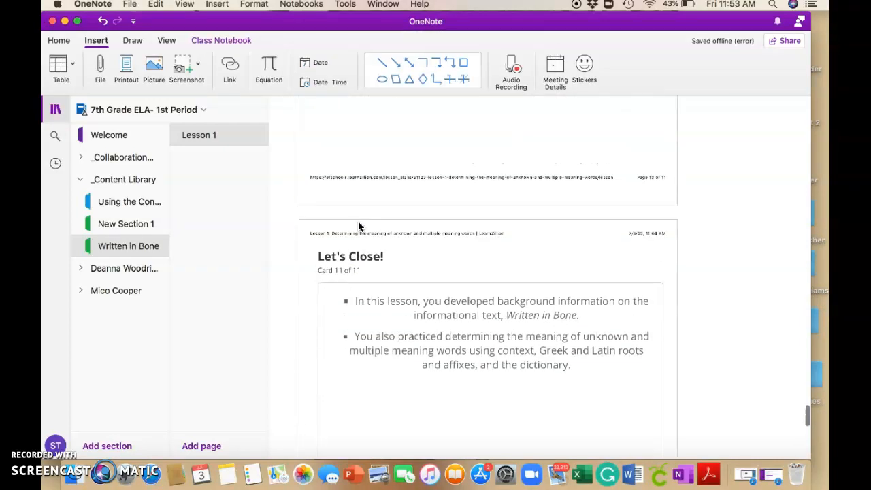
scroll(359, 227, "up", 20)
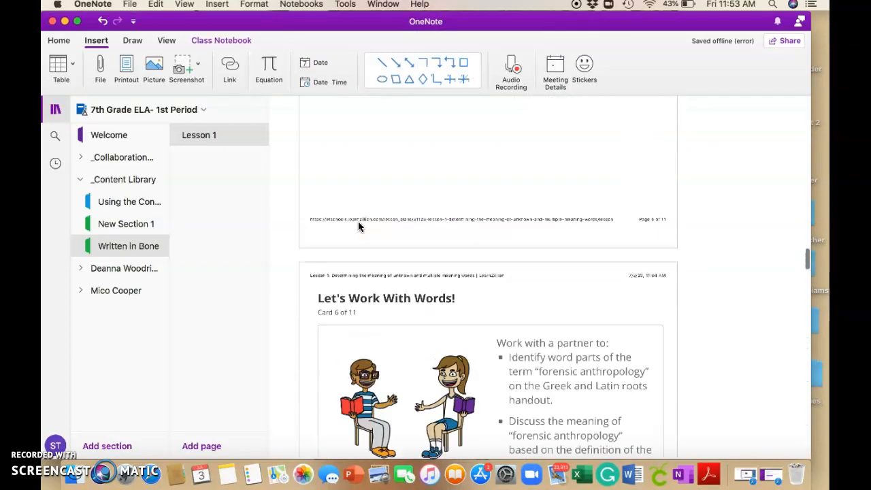
scroll(359, 227, "up", 20)
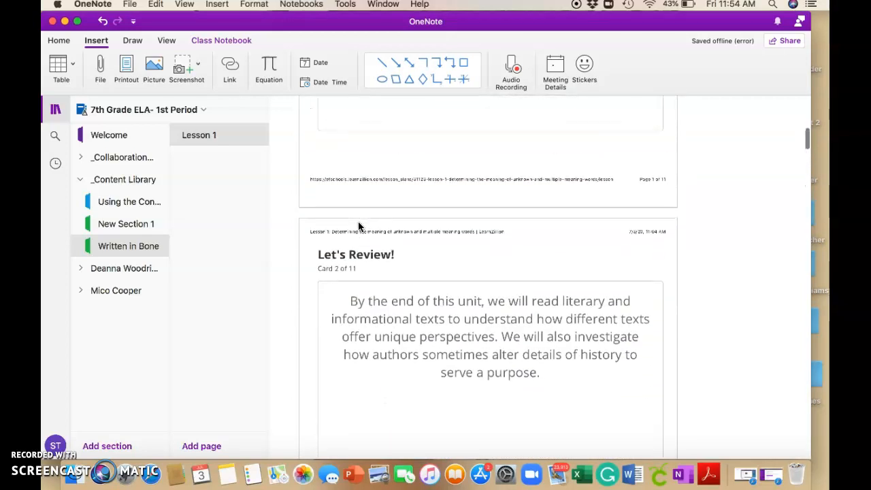
scroll(359, 227, "down", 3)
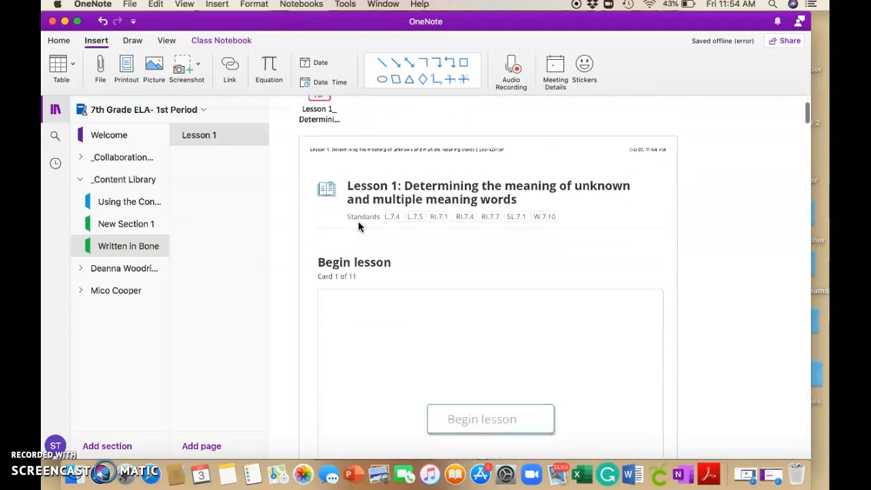
scroll(359, 226, "down", 10)
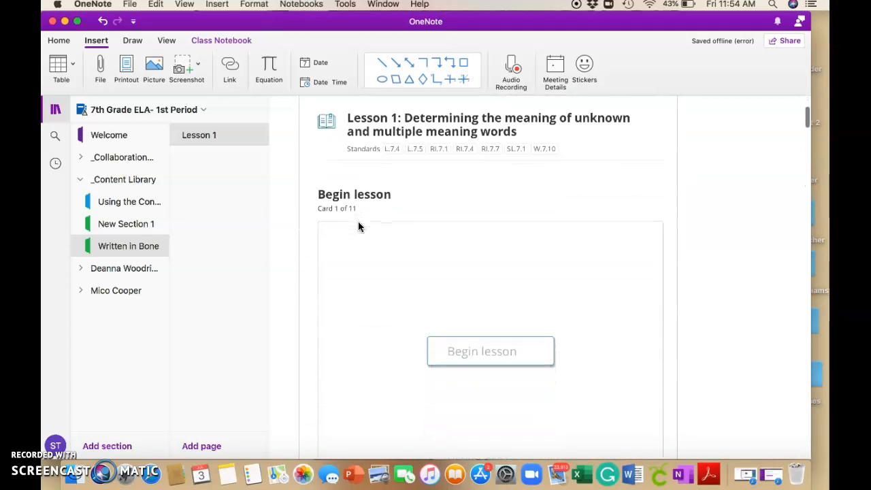
scroll(359, 226, "down", 12)
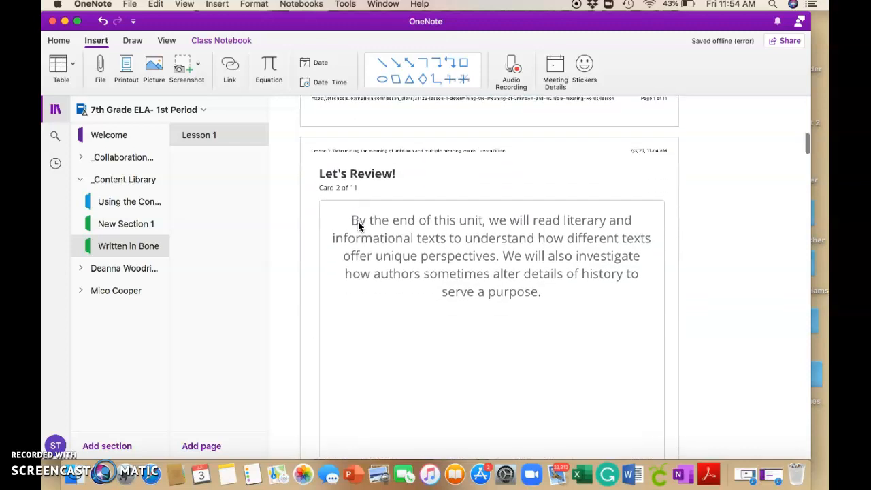
scroll(358, 226, "down", 10)
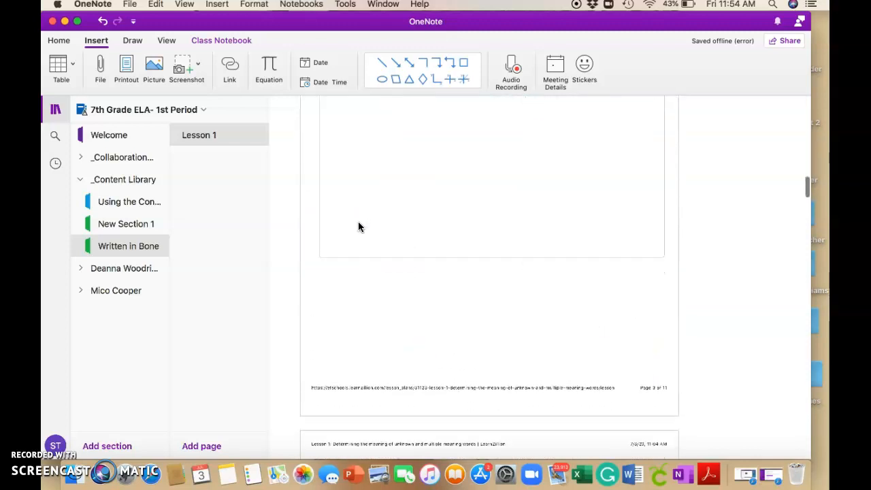
scroll(359, 227, "down", 12)
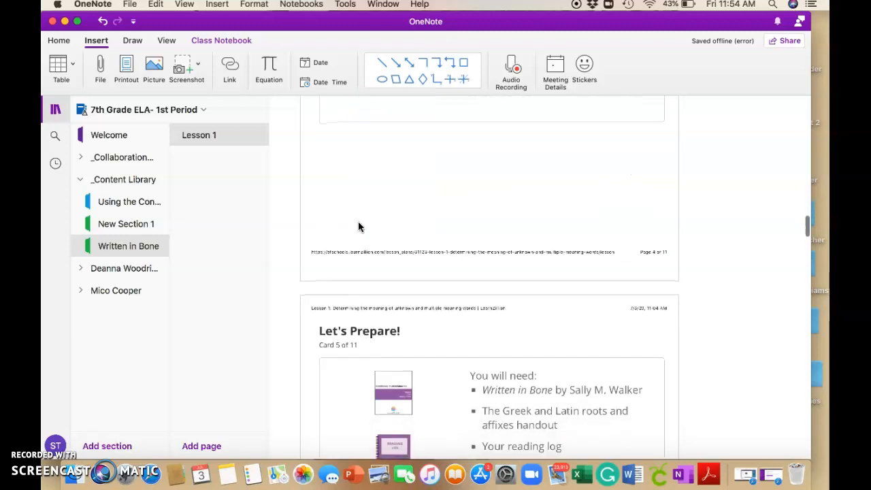
scroll(363, 213, "up", 20)
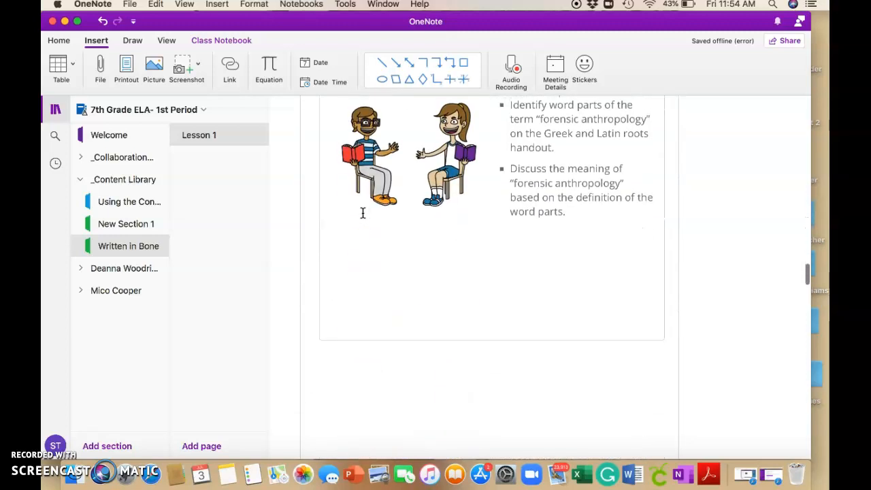
Permanently delete the stray New Section 1 from _Content Library
left_click(147, 245)
left_click(142, 225)
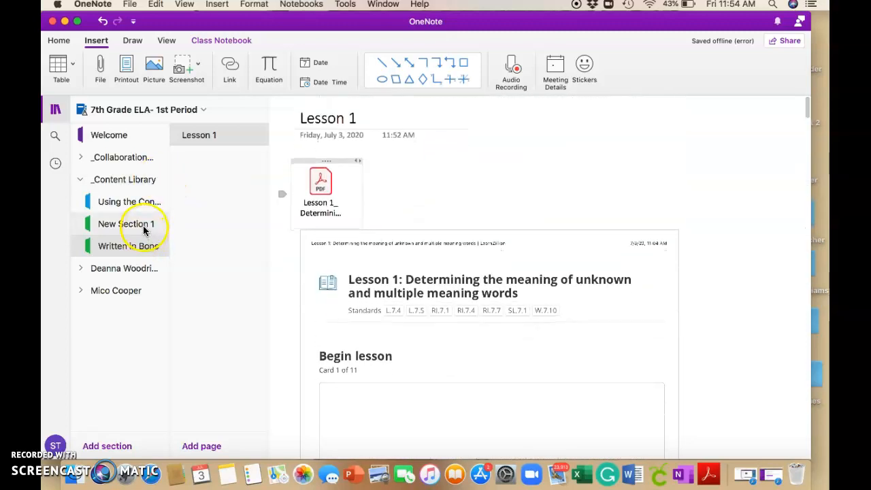
left_click(129, 221)
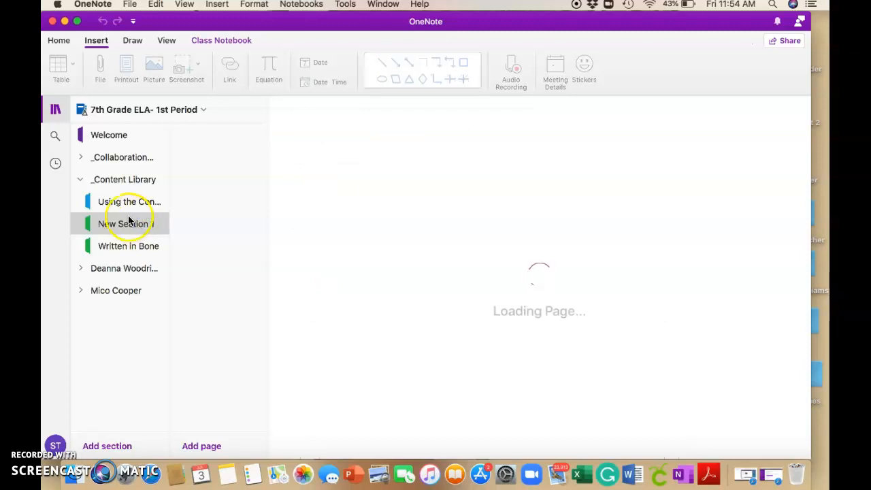
key("Delete")
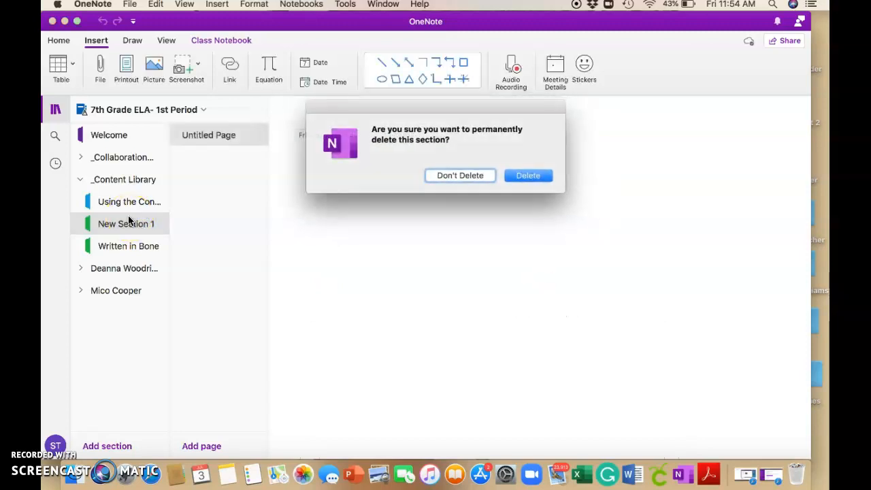
left_click(508, 181)
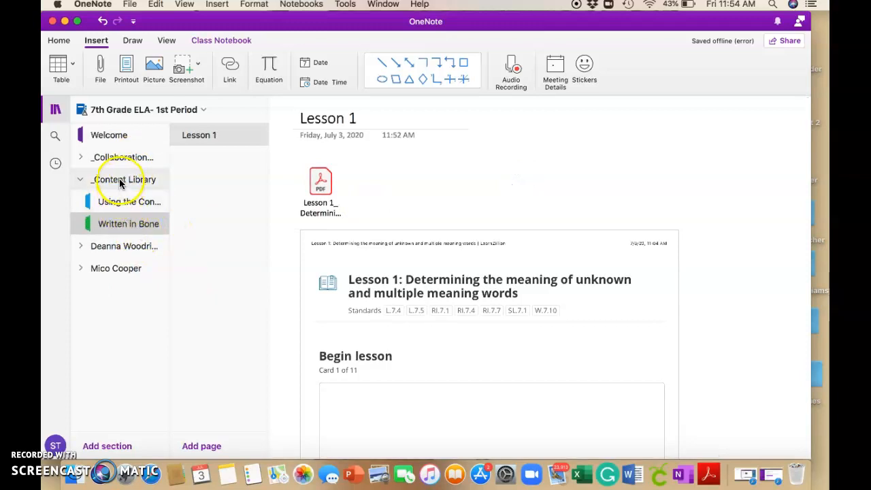
Collapse _Content Library and expand the first student's section group
right_click(125, 223)
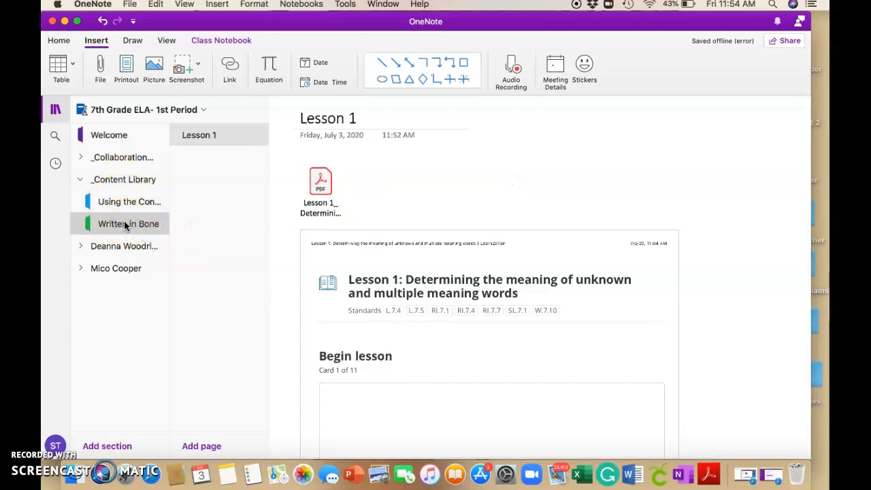
left_click(225, 136)
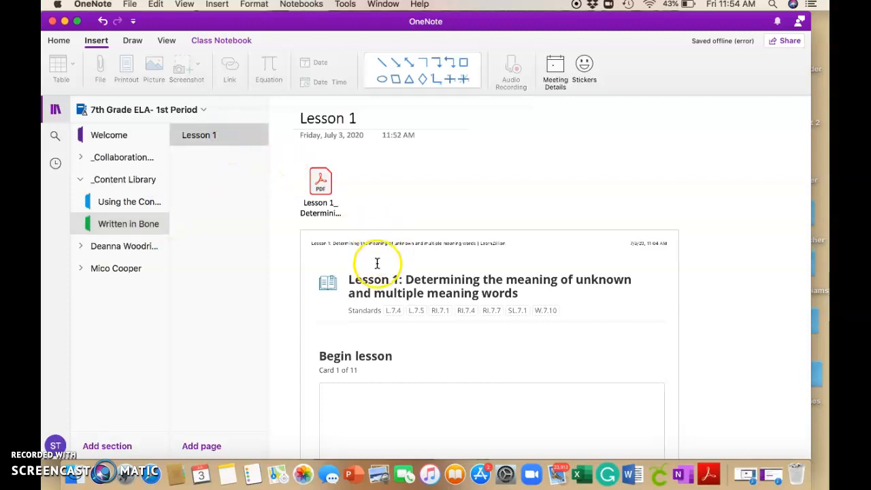
scroll(377, 263, "down", 15)
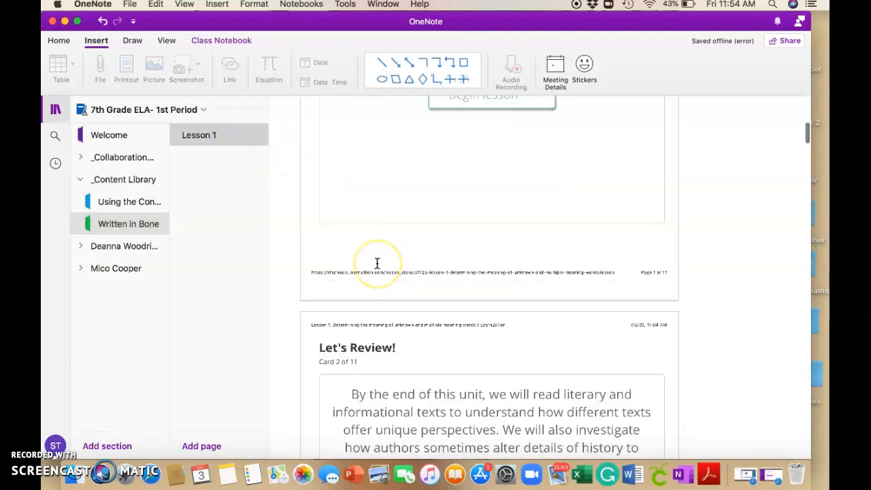
left_click(79, 180)
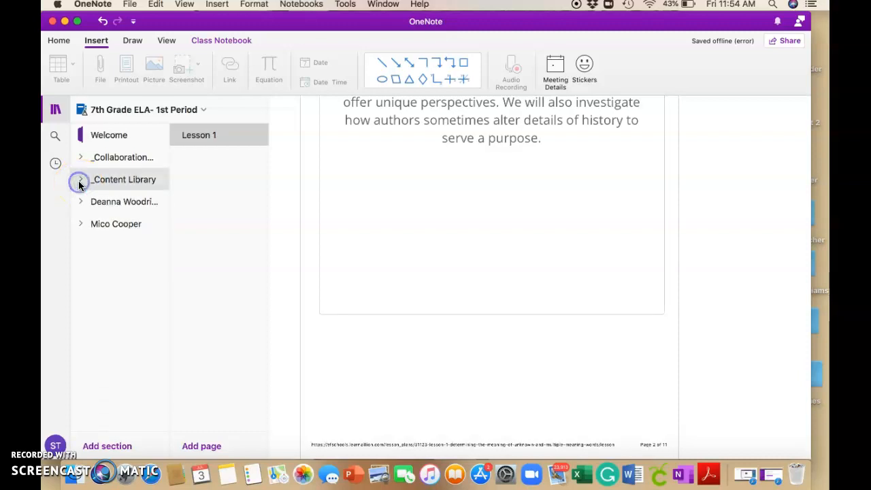
left_click(79, 204)
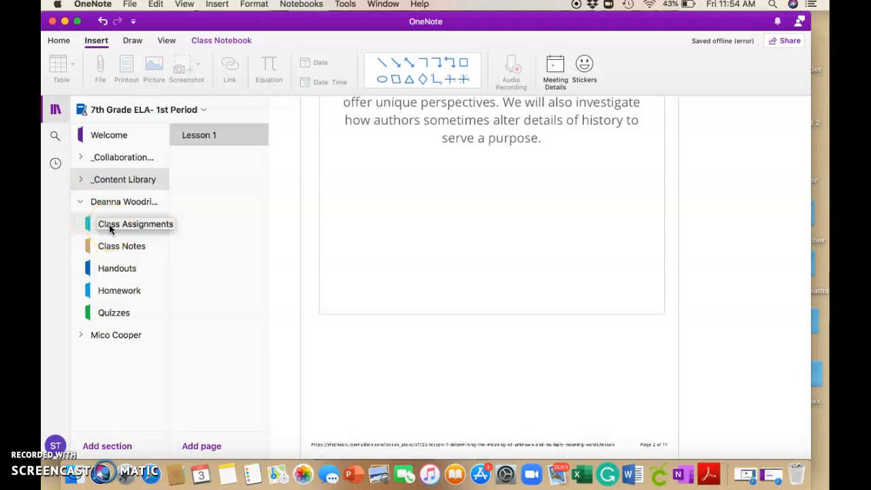
Open the Untitled Page in the student's Class Assignments and title it 'Vocabulary Chart- 1'
left_click(113, 228)
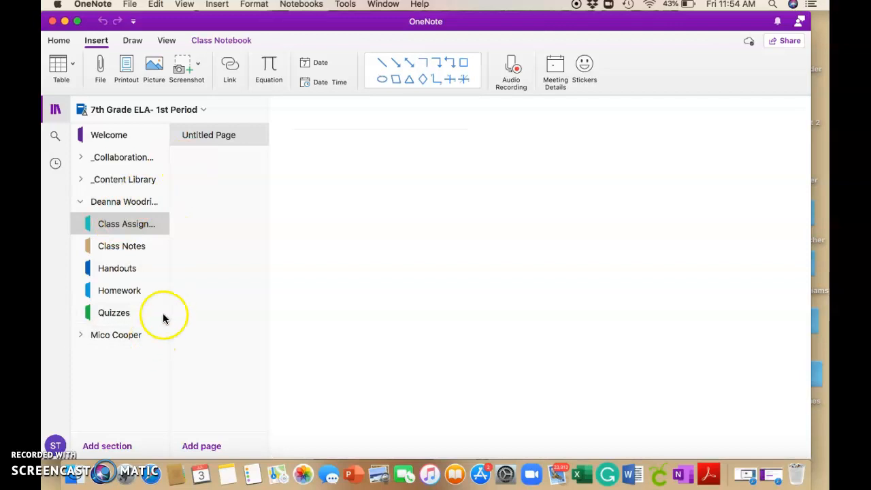
left_click(203, 139)
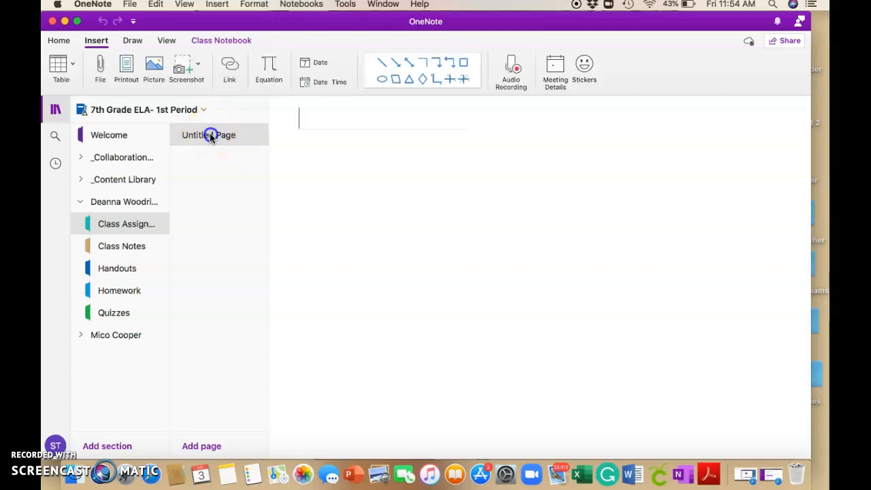
left_click(100, 68)
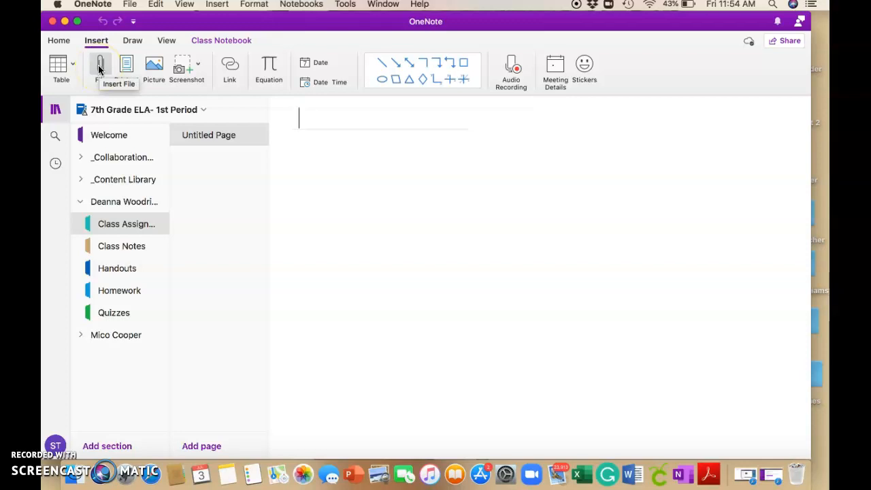
type("Vocabulary Chart- 1")
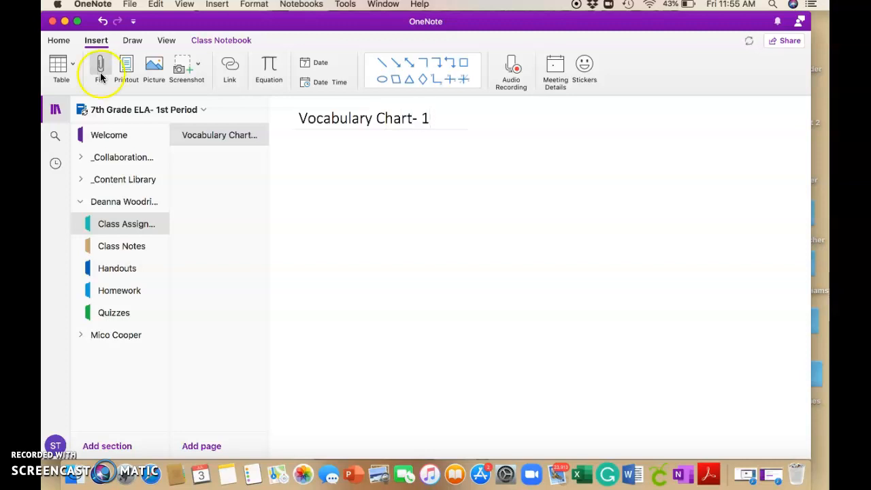
Choose 'Greek and Latin roots and affixes handout (blank).docx' from Recents to insert on the page
left_click(214, 140)
left_click(106, 72)
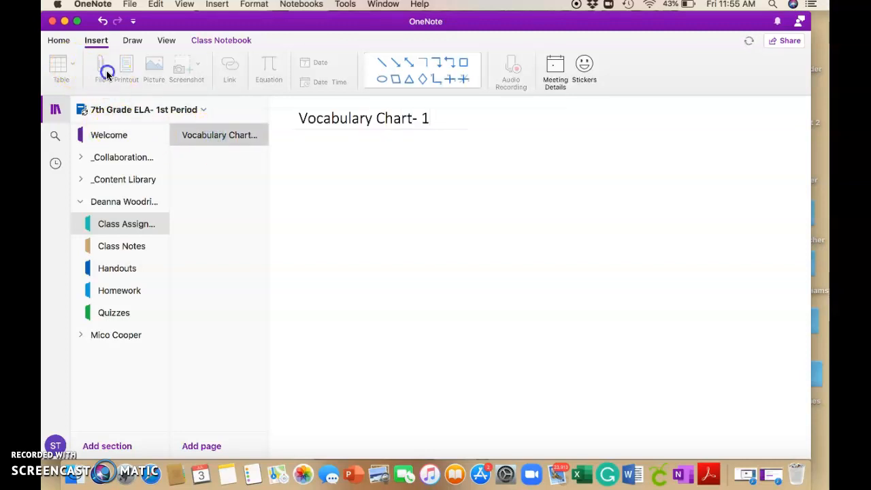
left_click(250, 136)
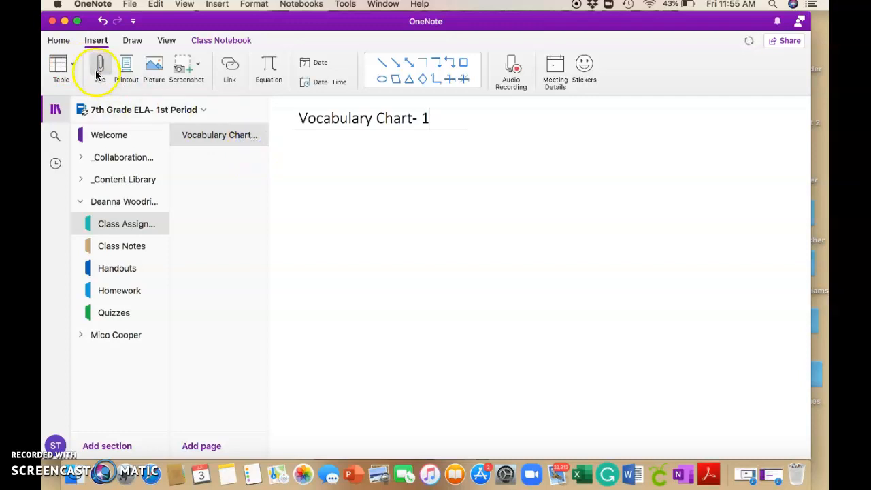
left_click(100, 70)
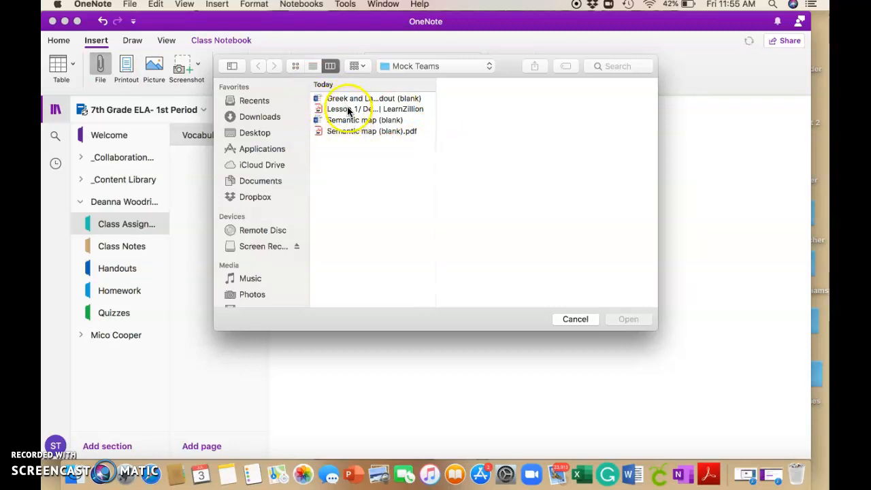
left_click(256, 104)
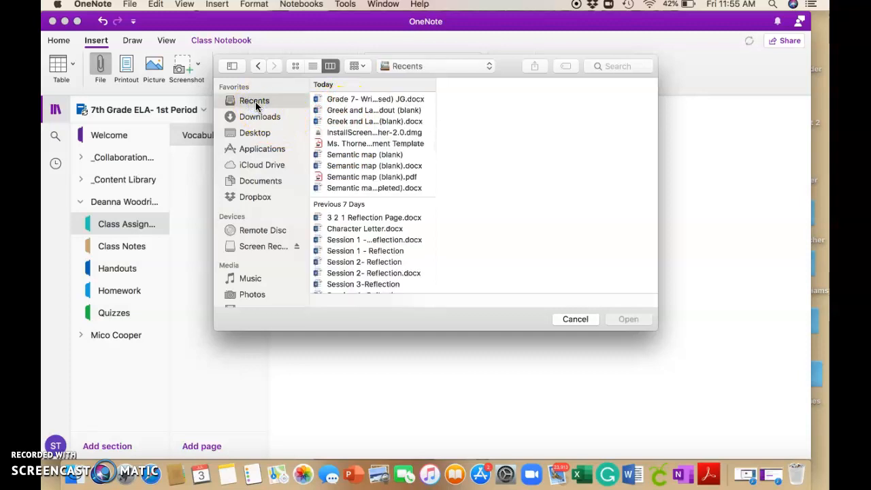
left_click(346, 112)
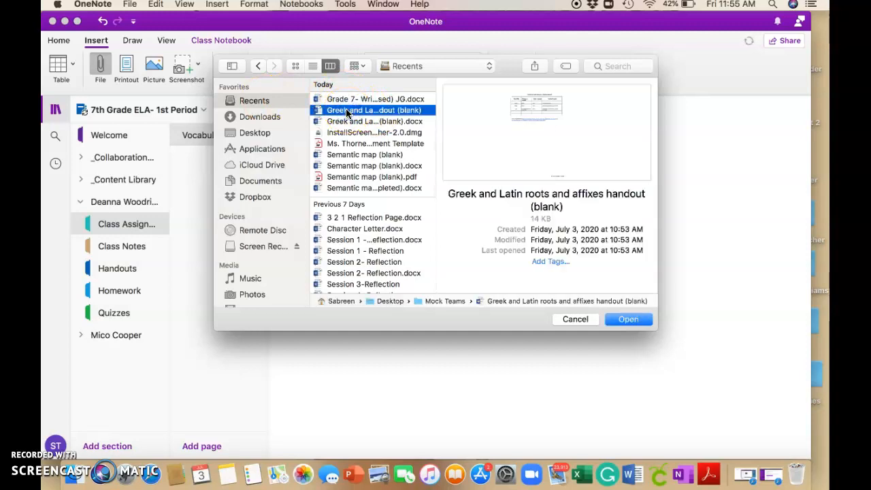
left_click(346, 123)
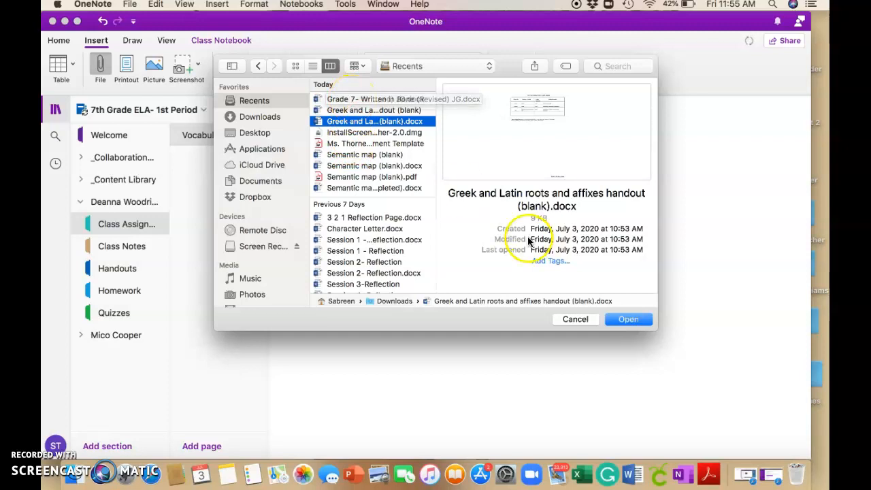
left_click(615, 318)
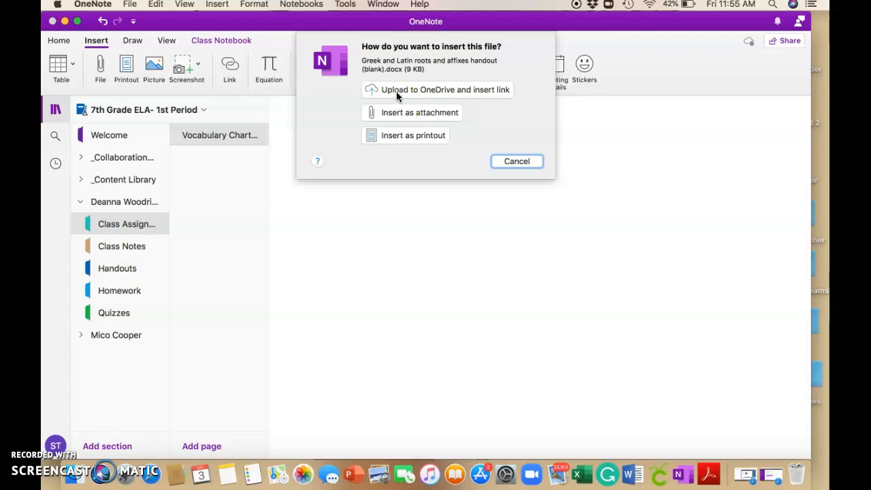
Upload the Greek and Latin roots handout to OneDrive as a link and review its embedded table preview
left_click(398, 90)
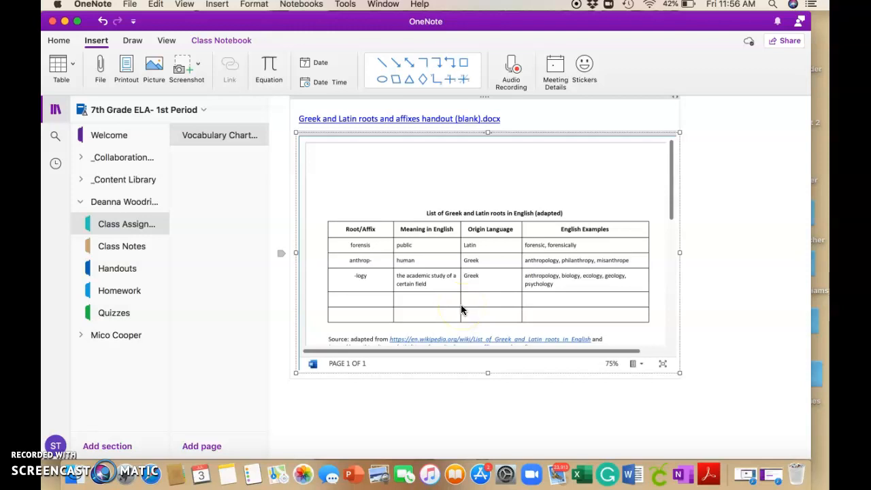
scroll(420, 274, "down", 5)
scroll(420, 274, "up", 5)
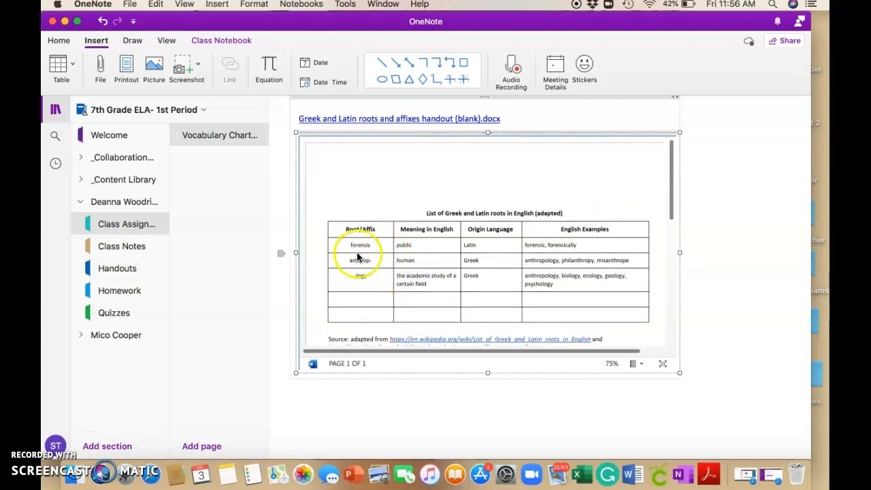
scroll(351, 293, "down", 5)
scroll(352, 295, "up", 5)
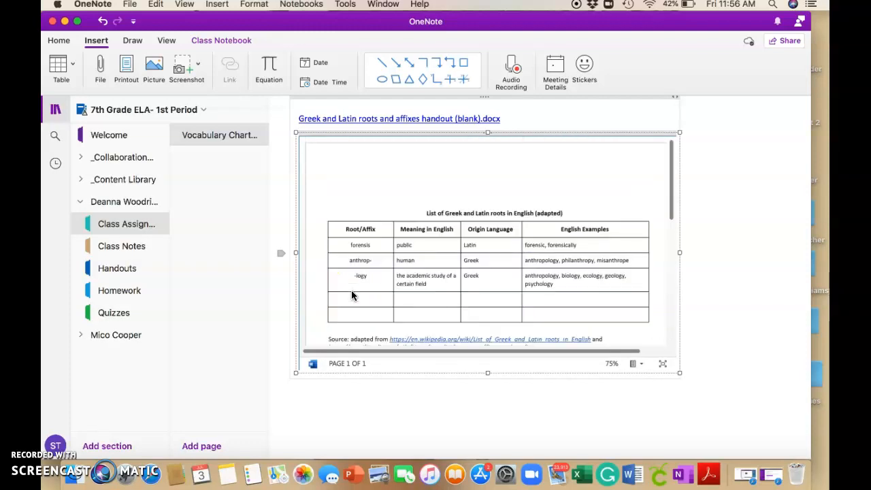
left_click(276, 268)
scroll(274, 269, "up", 2)
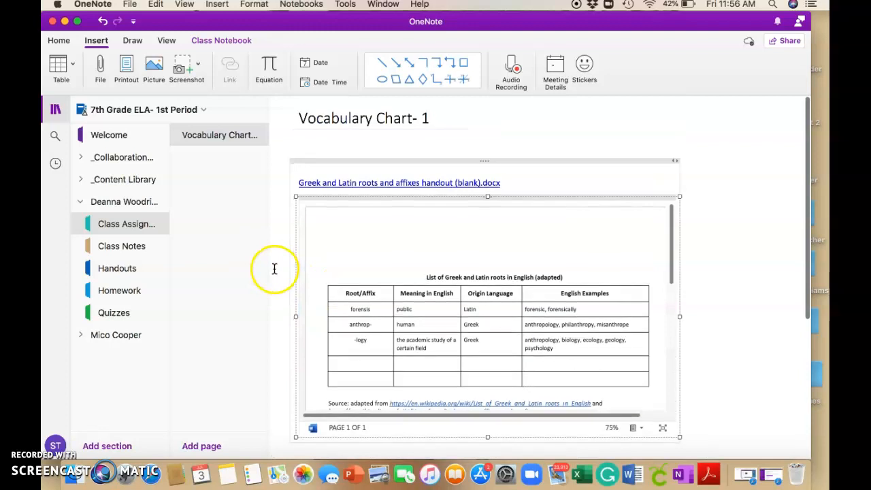
left_click(328, 183)
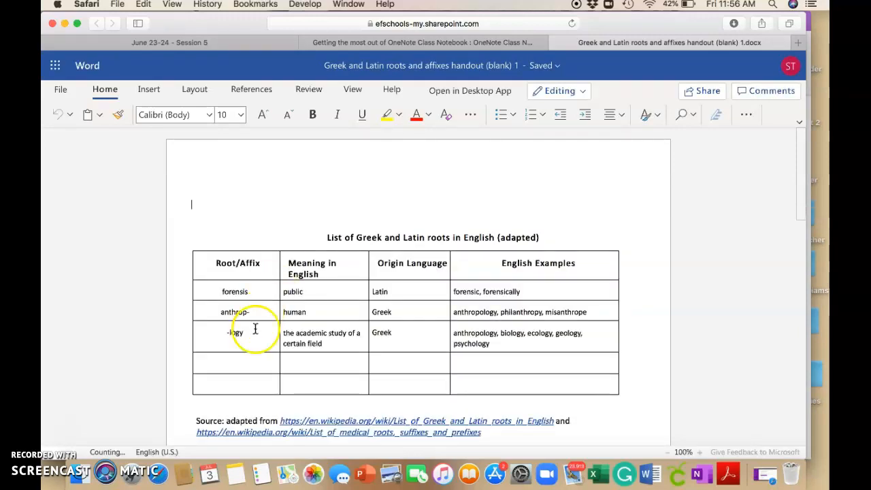
left_click(234, 366)
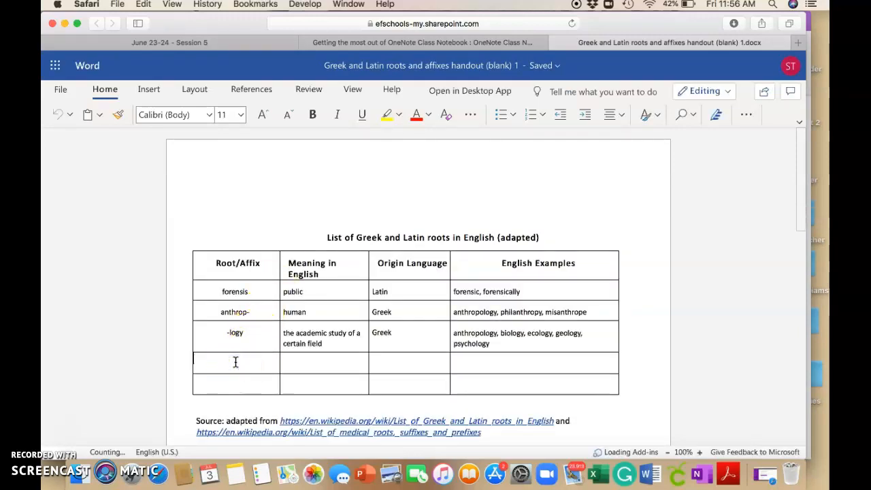
left_click(235, 362)
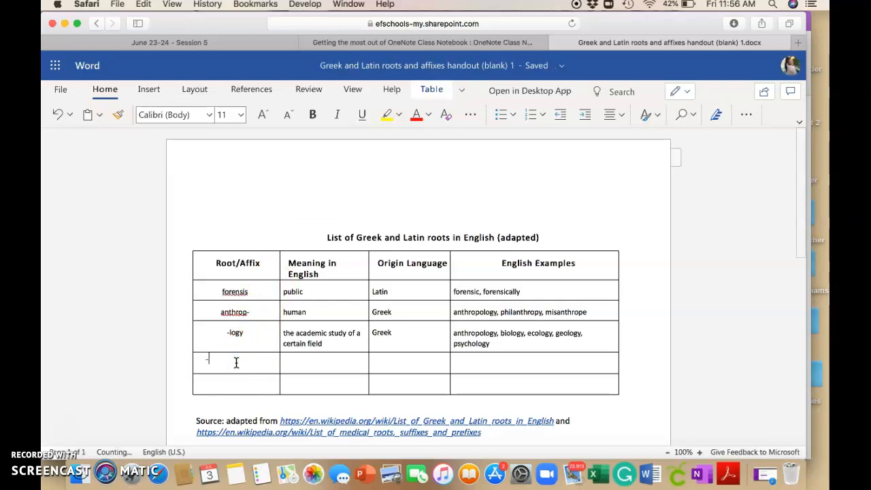
left_click(307, 339)
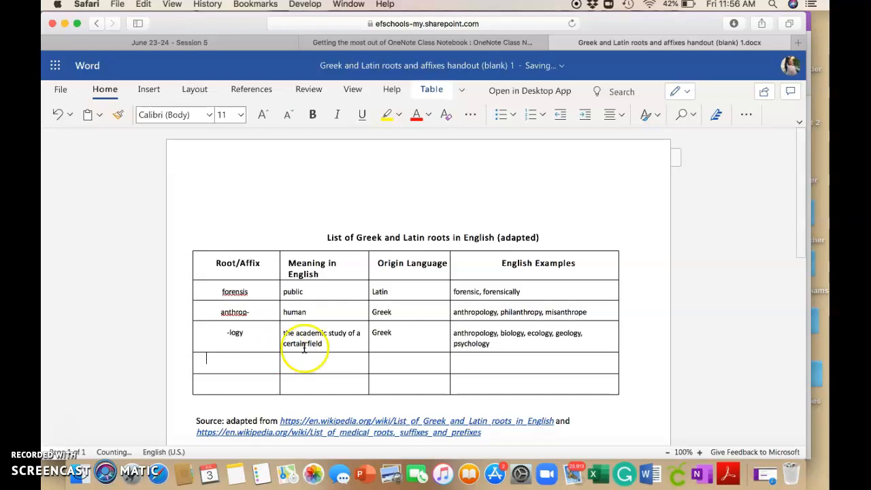
left_click(306, 234)
key("ctrl+Up")
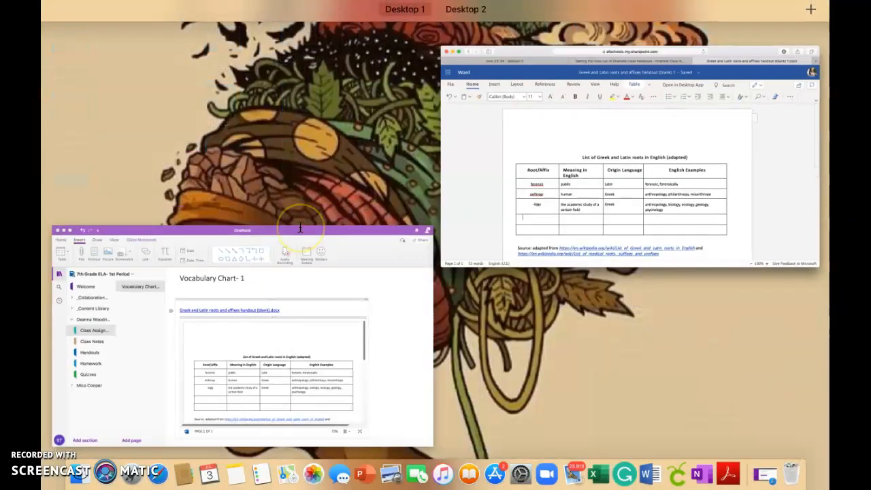
left_click(257, 260)
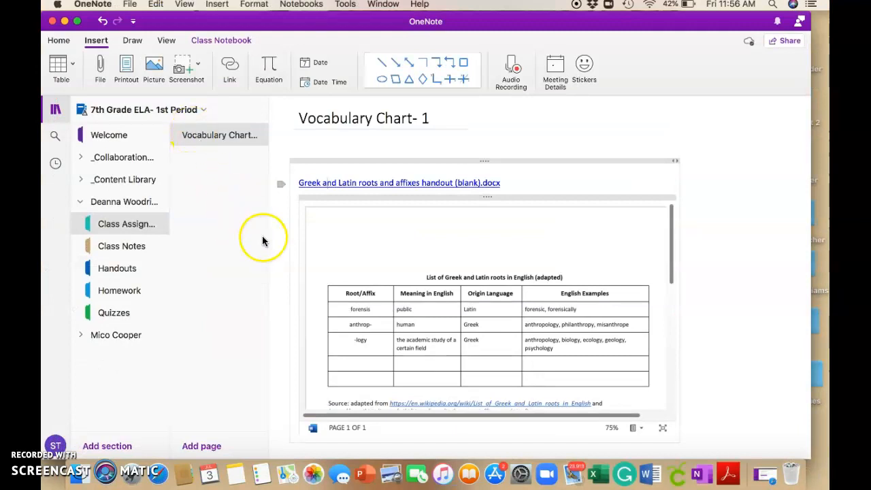
Open the Lesson 1 page in the _Content Library's Written in Bone section
left_click(130, 208)
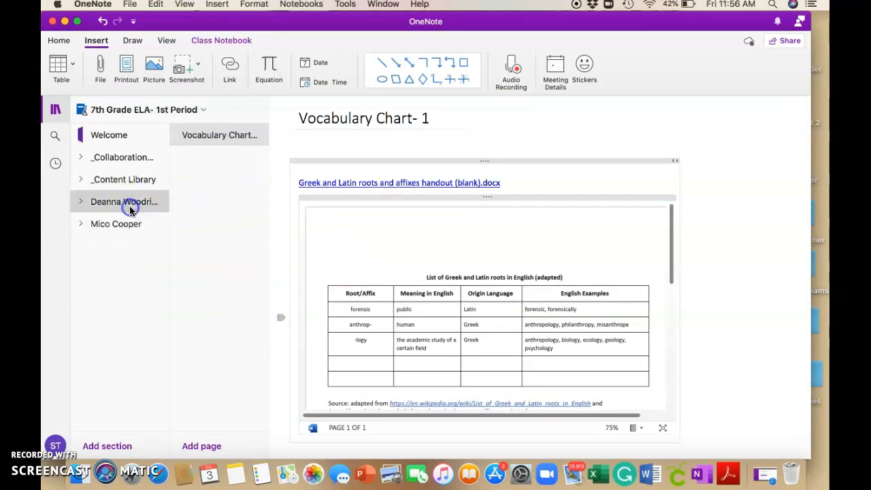
left_click(89, 183)
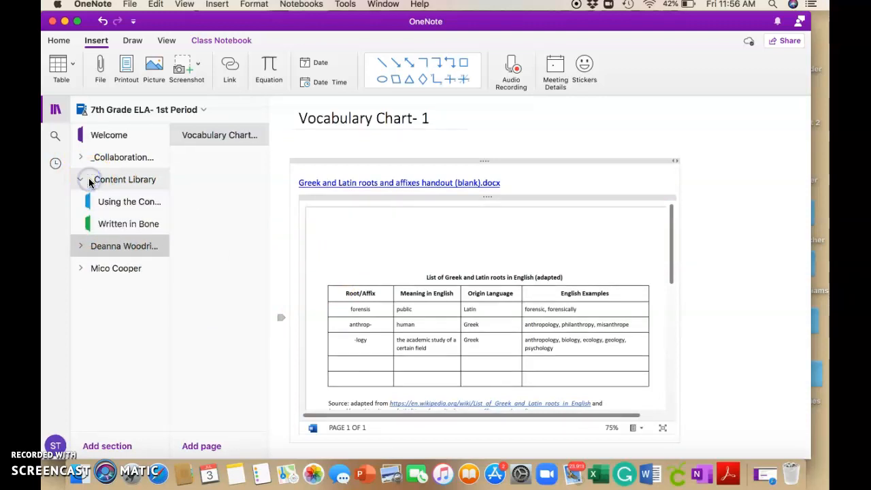
left_click(113, 227)
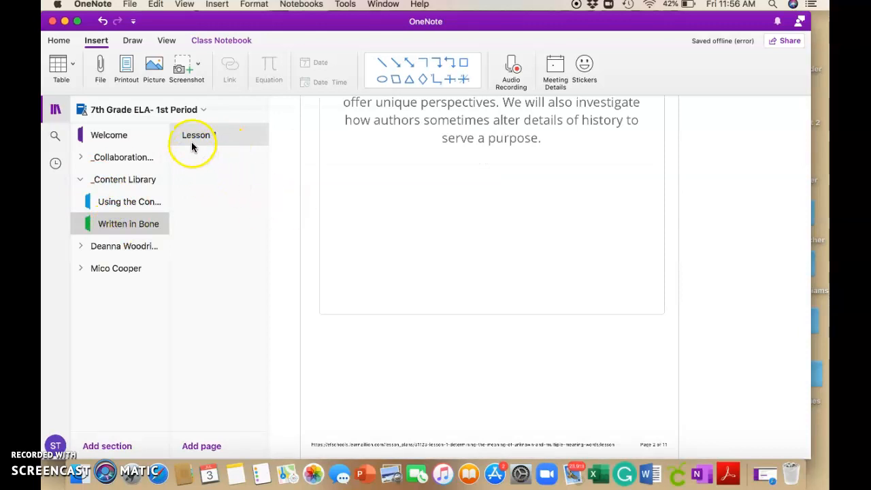
left_click(194, 136)
Scroll through the Lesson 1 PDF and lesson cards, then back to the top
scroll(334, 170, "up", 10)
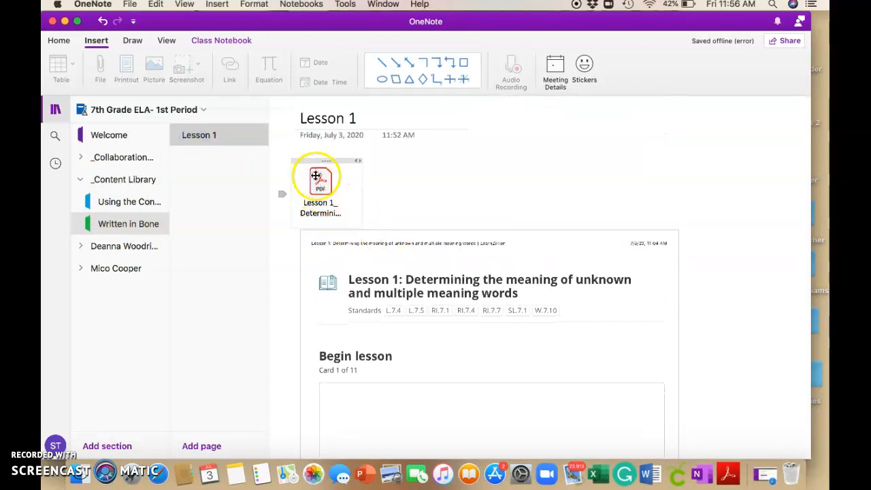
scroll(319, 318, "down", 10)
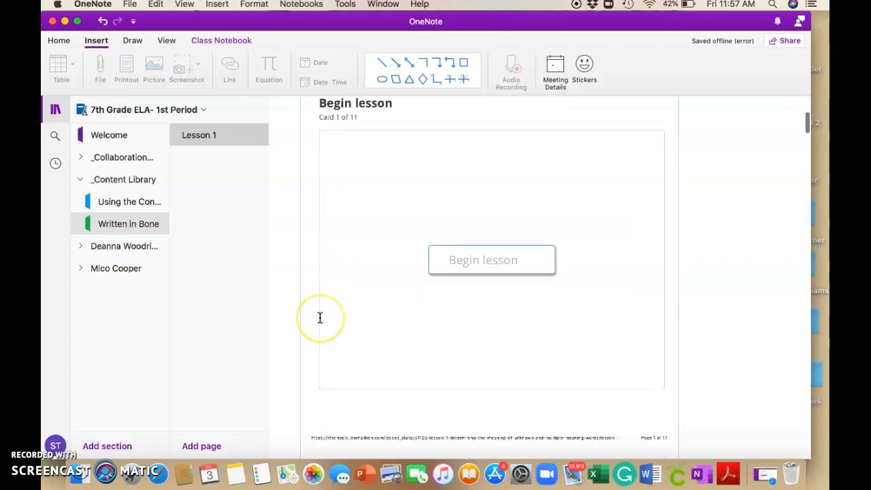
scroll(319, 317, "down", 15)
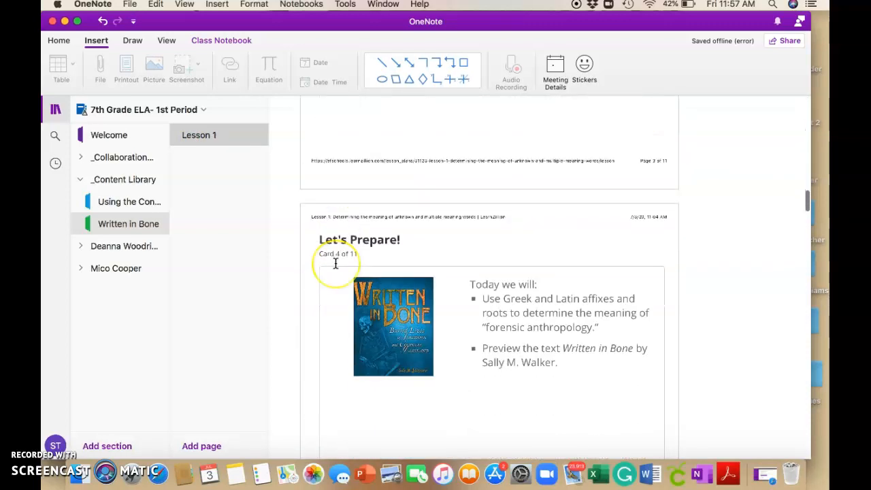
scroll(336, 263, "down", 15)
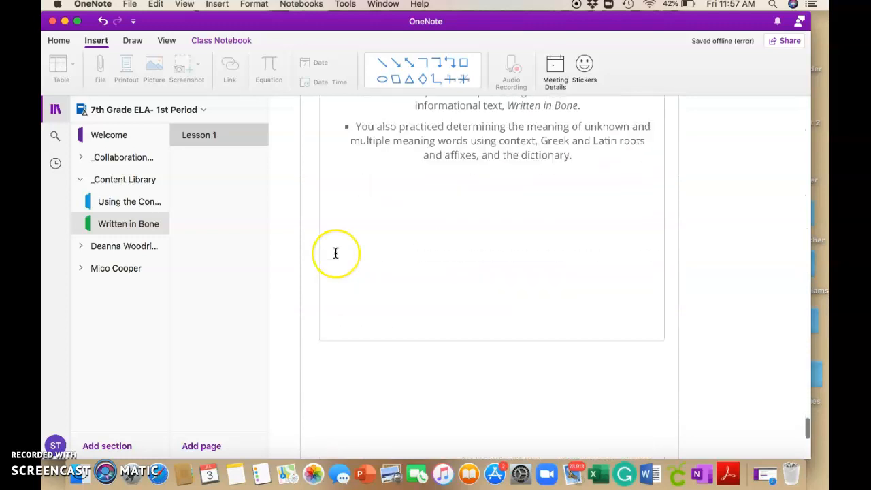
scroll(335, 253, "up", 20)
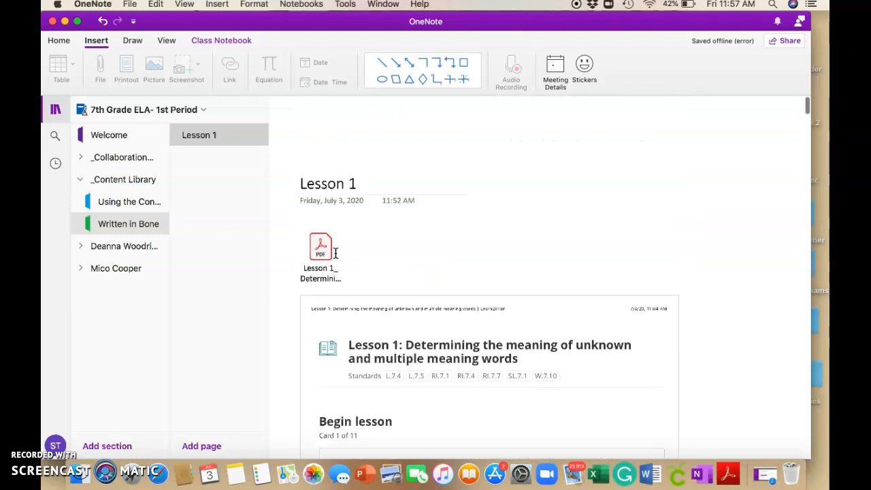
Open the Vocabulary Chart- 1 page in the first student's Class Assignments section
left_click(80, 247)
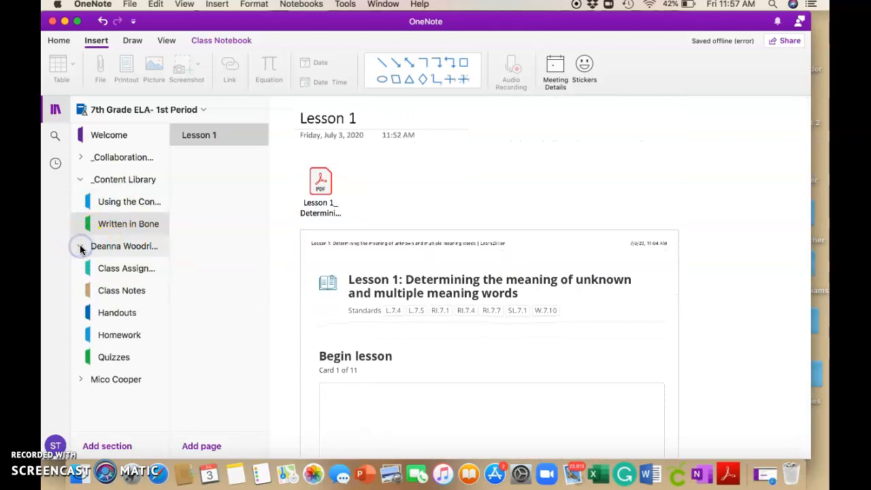
left_click(107, 269)
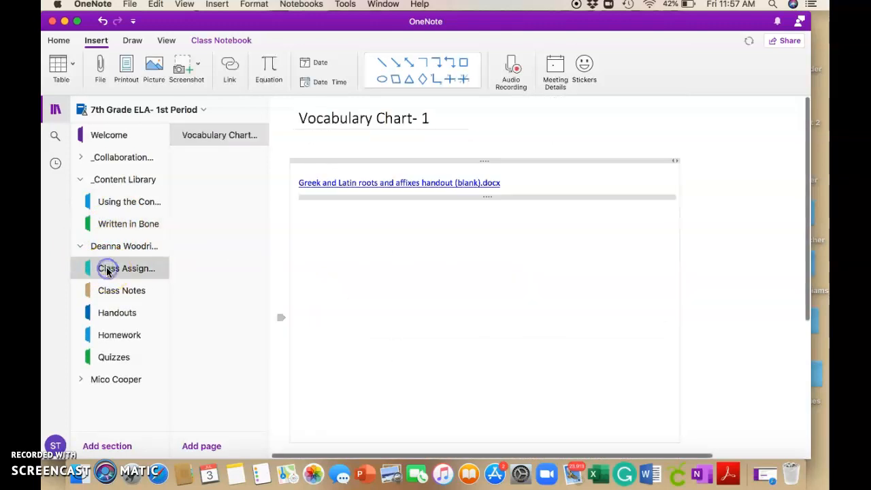
left_click(230, 137)
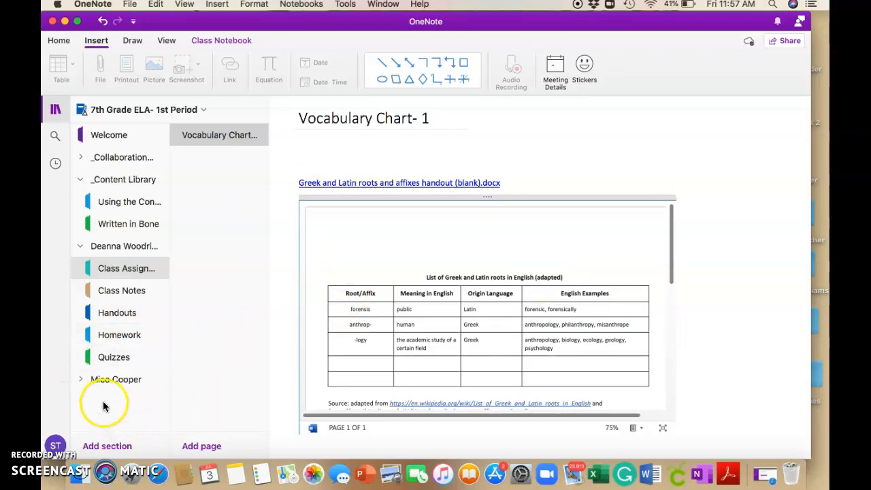
Check the second student's Class Assignments, then reopen the first student's Vocabulary Chart- 1 page
left_click(104, 379)
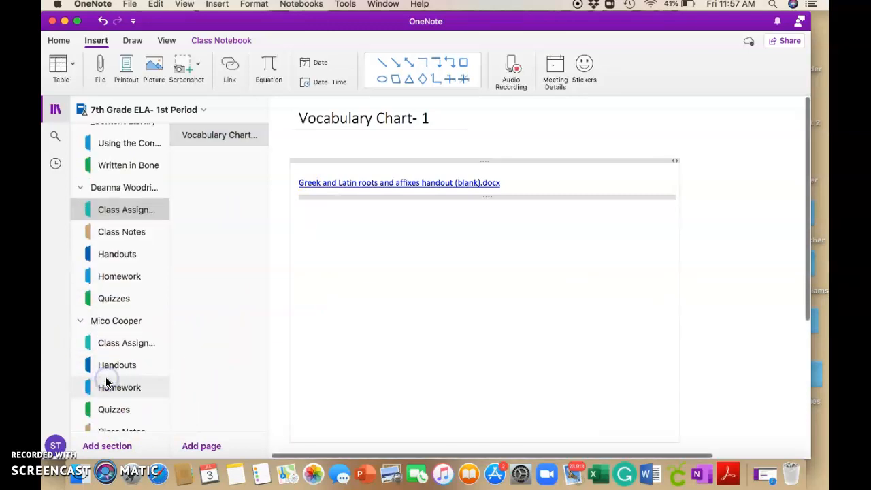
left_click(116, 347)
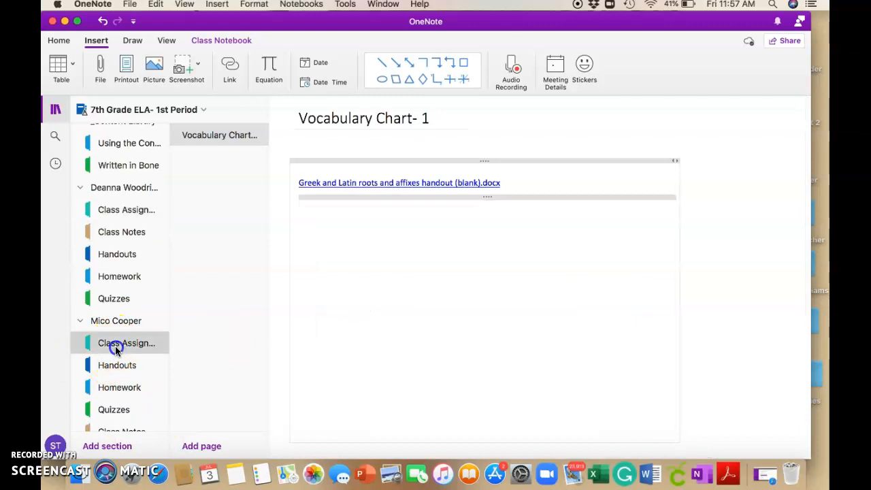
left_click(119, 209)
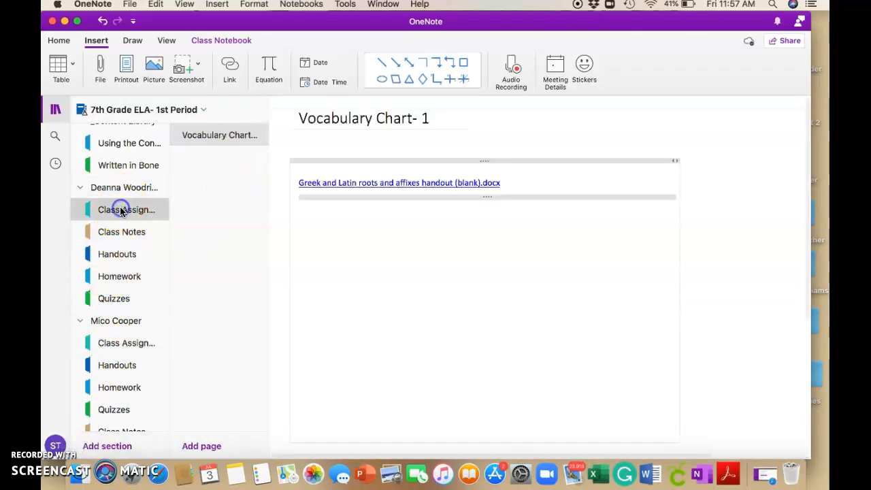
left_click(194, 139)
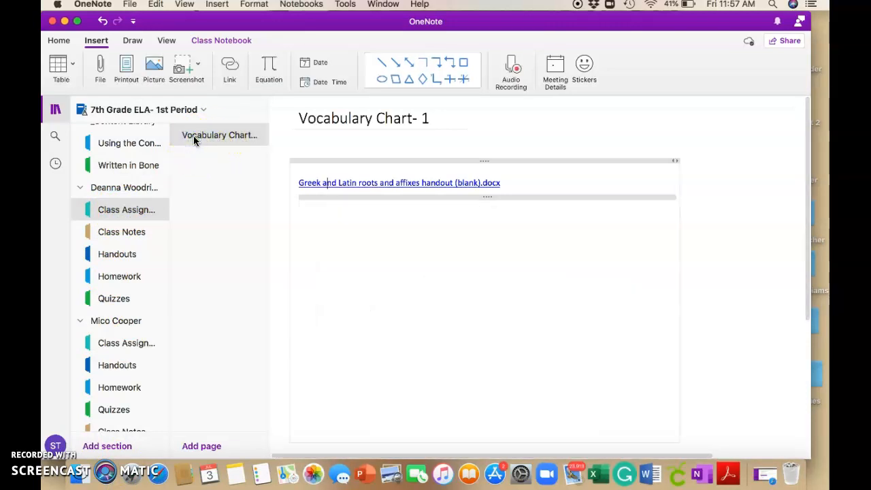
Switch between the Home and Insert ribbon commands
left_click(50, 41)
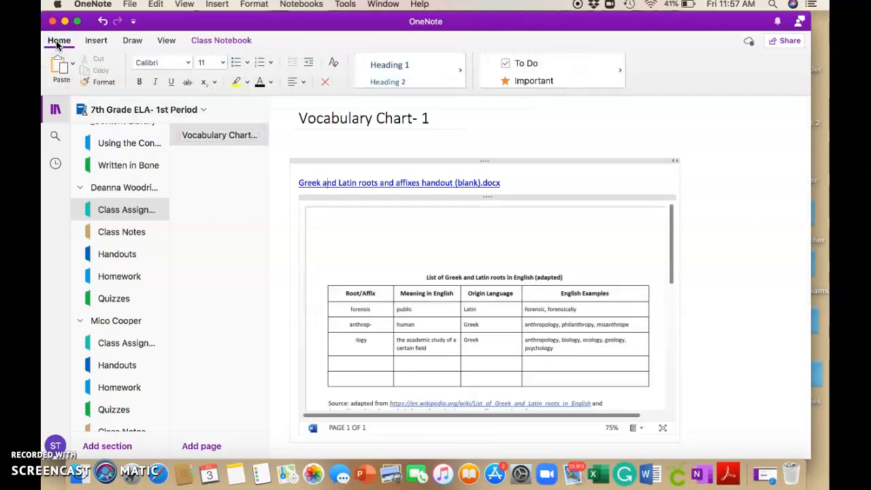
left_click(90, 42)
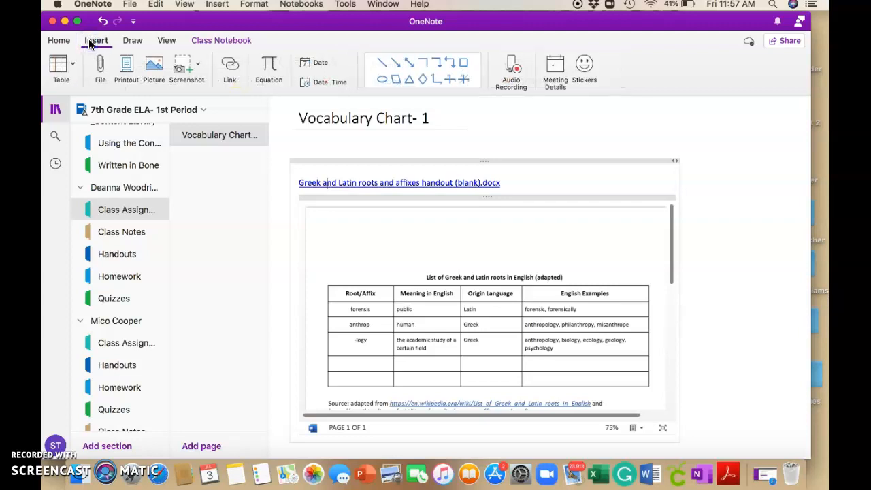
left_click(105, 44)
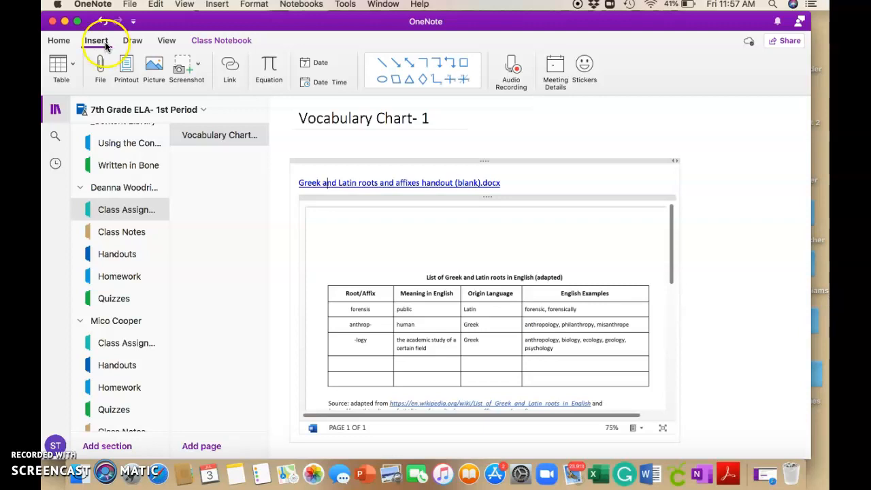
Maximize OneNote, select the Vocabulary Chart- 1 page, and choose Class Notebook > Distribute Page
left_click(77, 21)
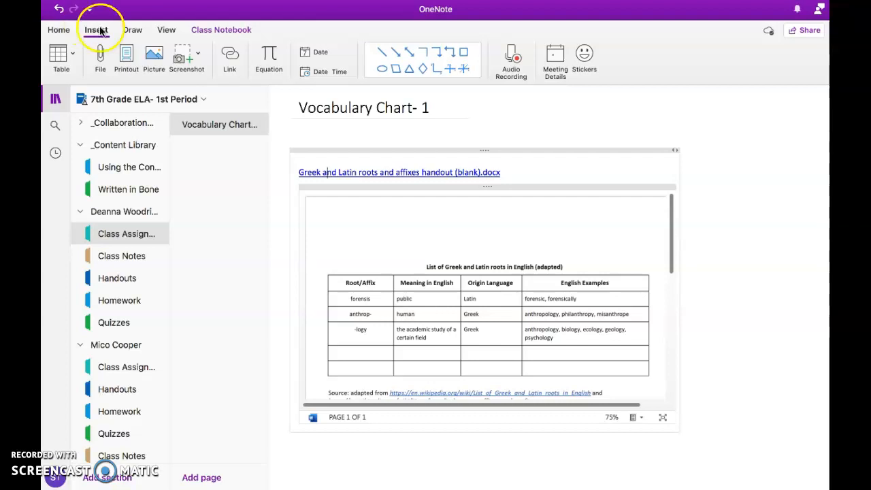
left_click(212, 30)
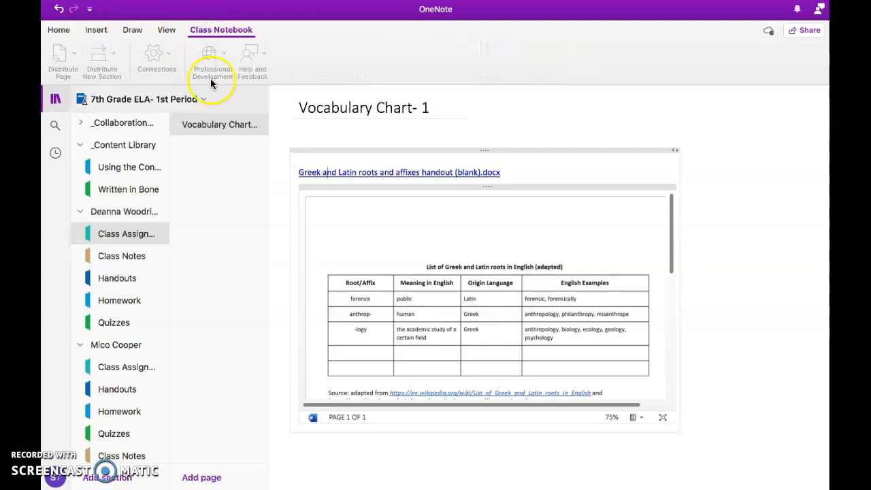
left_click(212, 124)
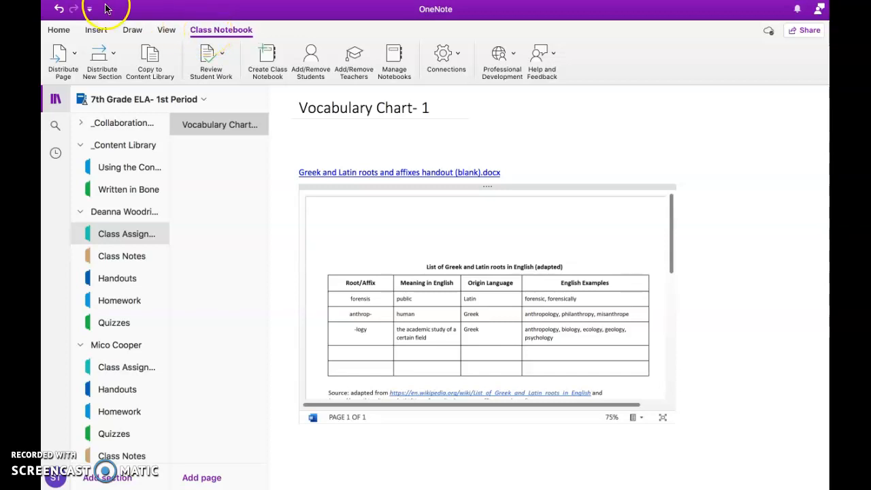
left_click(67, 61)
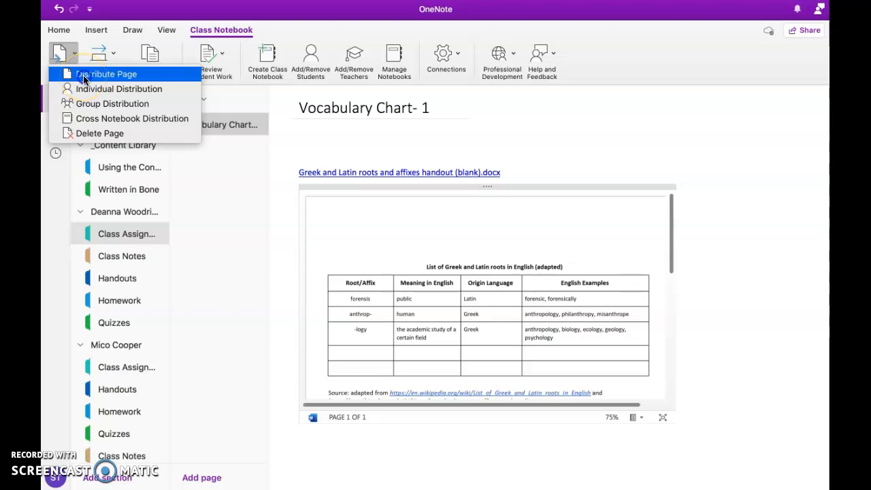
left_click(83, 77)
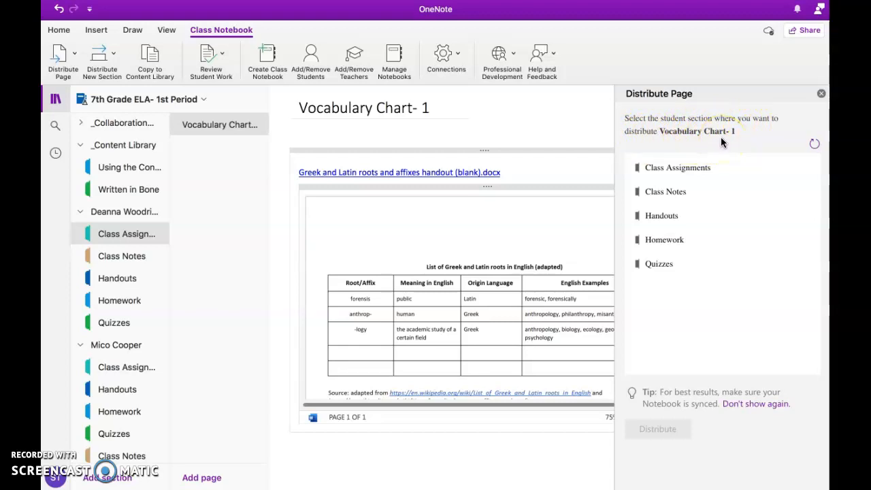
Distribute the page to every student's Class Assignments section, then close the pane once Done
left_click(653, 173)
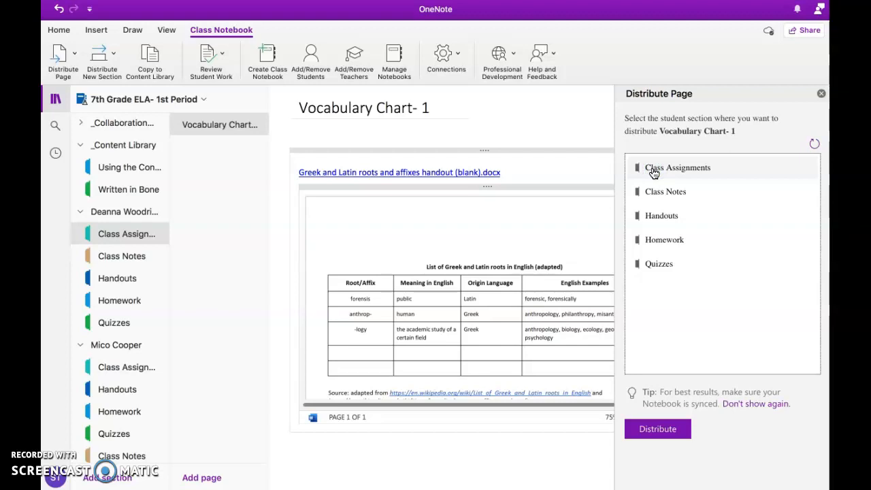
left_click(649, 432)
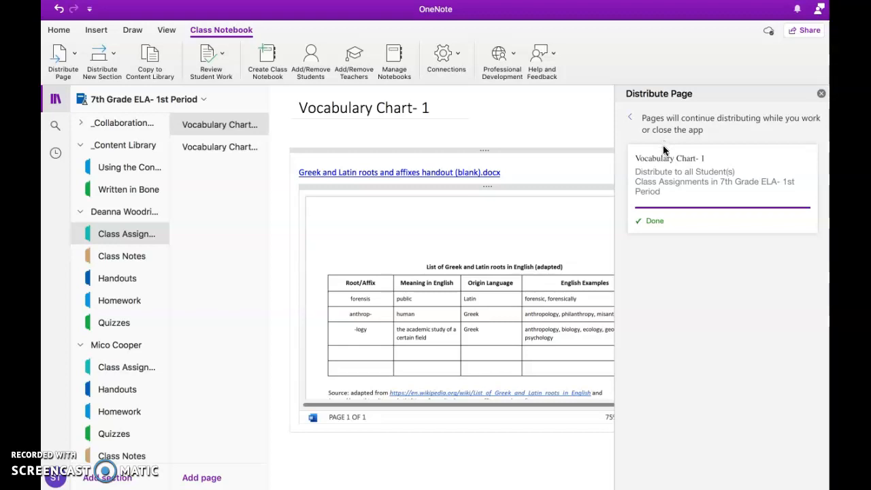
left_click(822, 95)
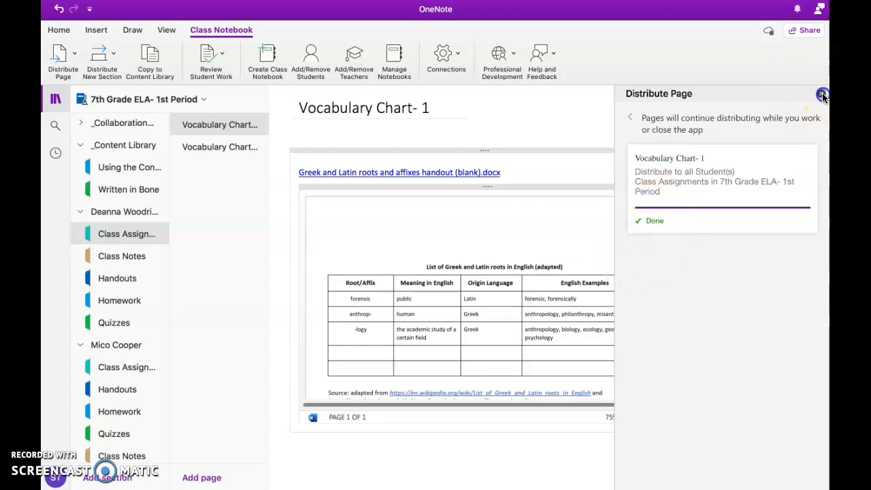
Open the distributed Vocabulary Chart- 1 page in the second student's Class Assignments section
left_click(101, 211)
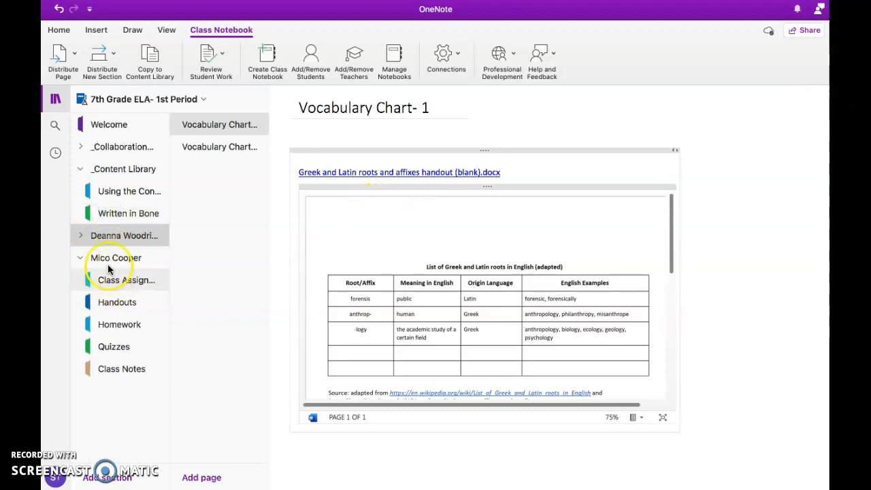
left_click(107, 260)
left_click(103, 256)
left_click(106, 279)
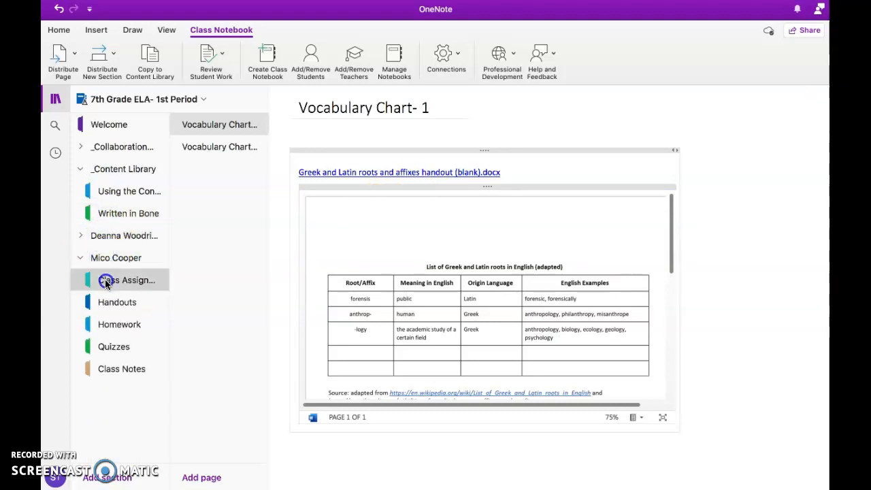
left_click(104, 259)
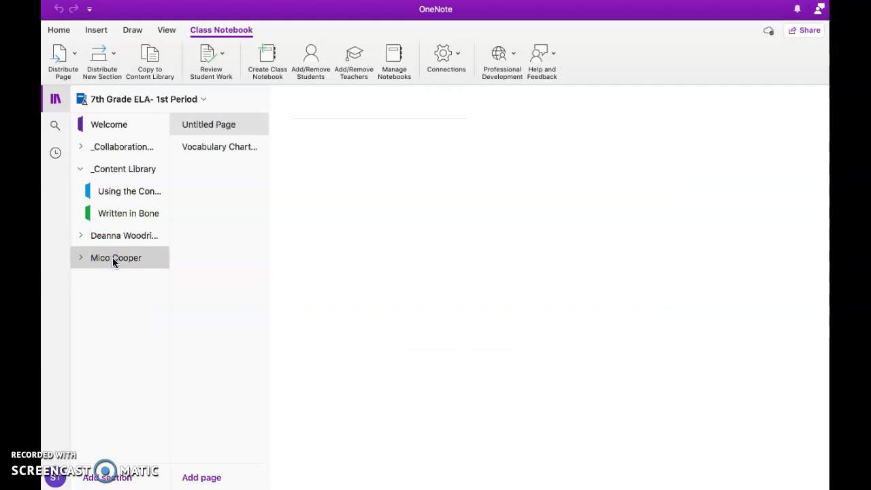
left_click(112, 257)
left_click(113, 279)
left_click(229, 149)
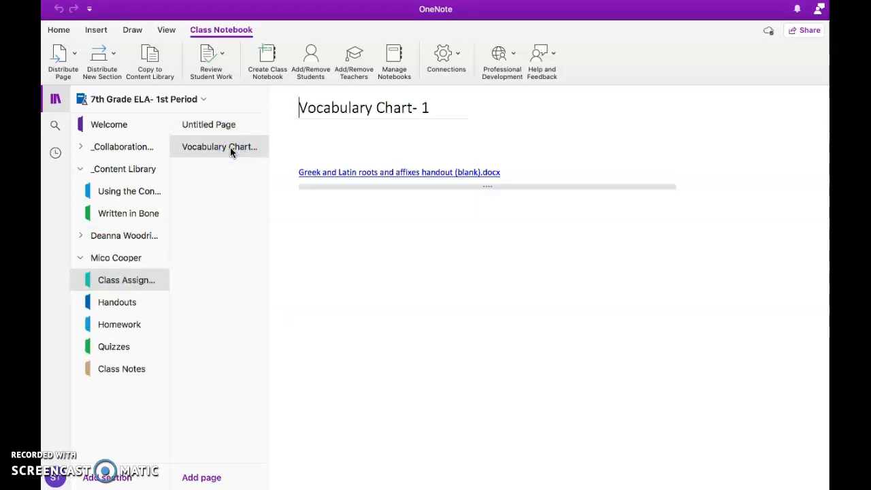
left_click(292, 185)
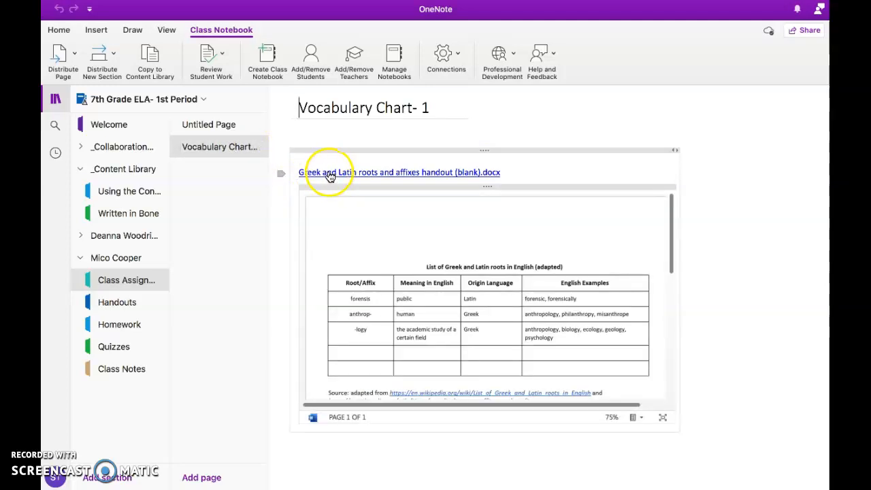